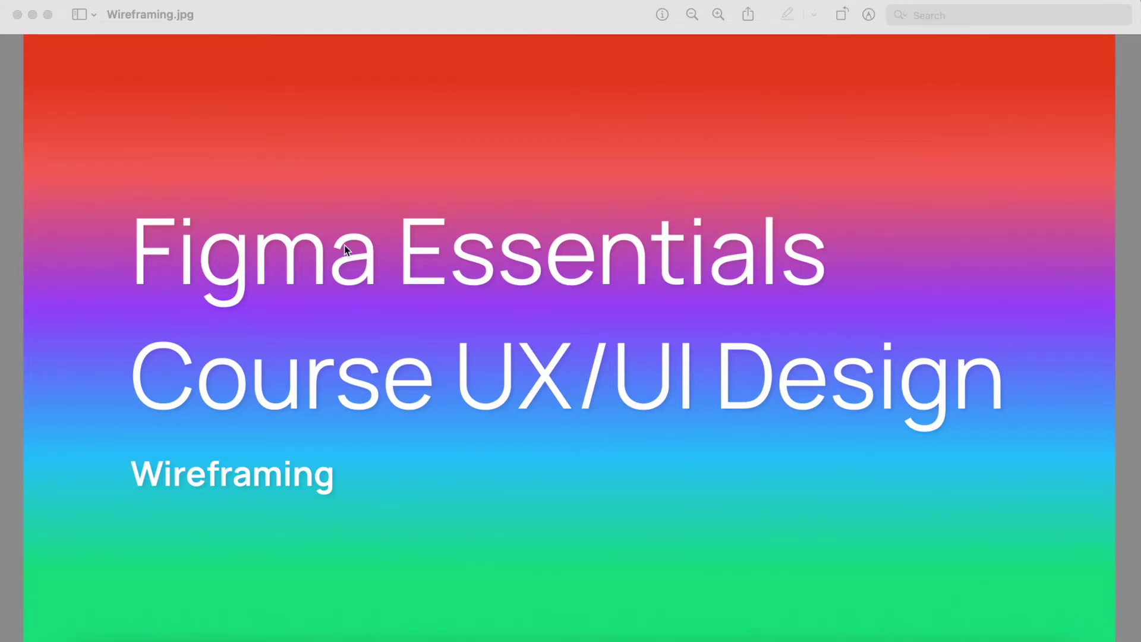
# Minimize the Wireframing title slide in Preview to bring up the Figma file X1 TV.
pyautogui.click(32, 15)
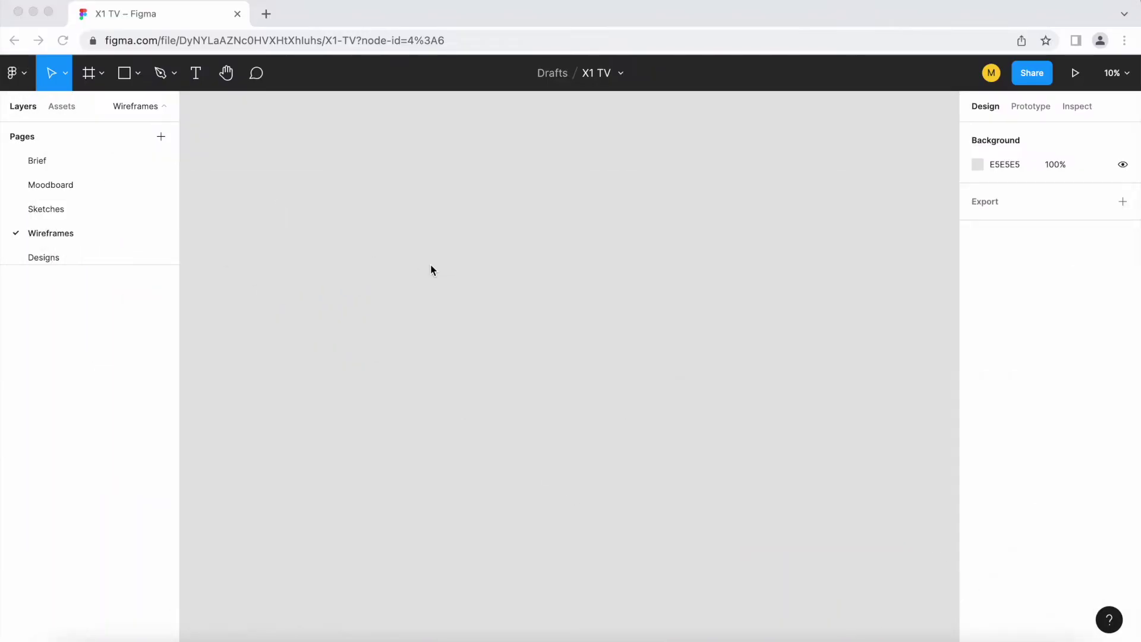
# Copy the Desktop 1 sketch from the Sketches page.
pyautogui.click(65, 213)
pyautogui.scroll(-5, 215, 245)
pyautogui.scroll(-3, 226, 244)
pyautogui.scroll(-1, 238, 241)
pyautogui.scroll(-2, 241, 241)
pyautogui.scroll(3, 242, 242)
pyautogui.click(242, 242)
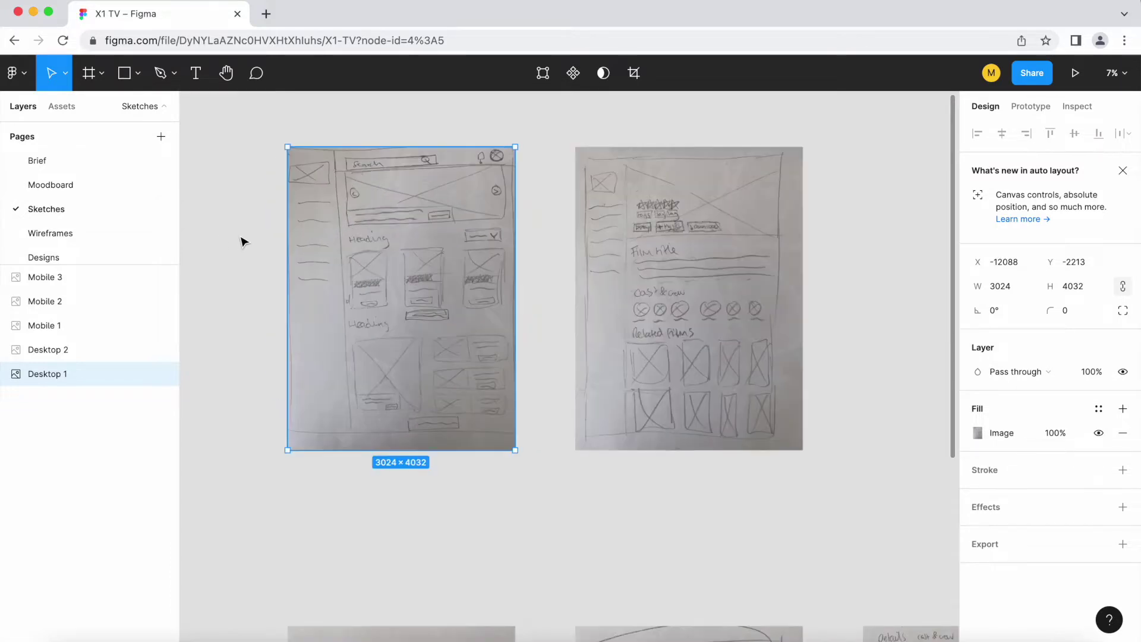
pyautogui.click(378, 236)
pyautogui.scroll(-1, 389, 268)
# Paste the Desktop 1 sketch onto the Wireframes page.
pyautogui.click(54, 233)
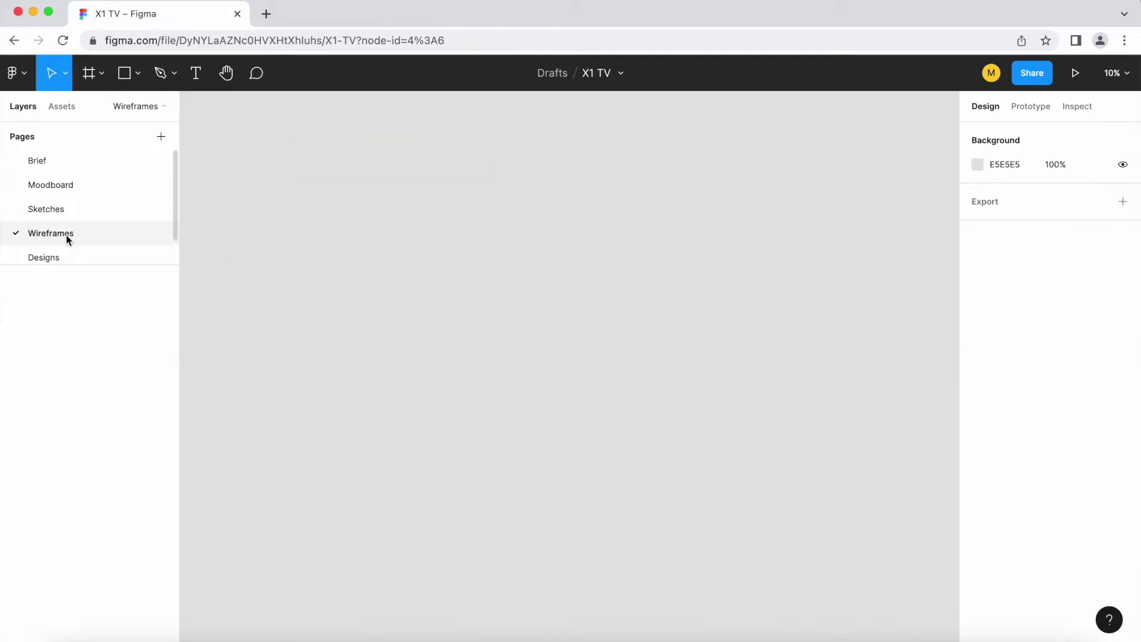
pyautogui.hotkey('ctrl', 'v')
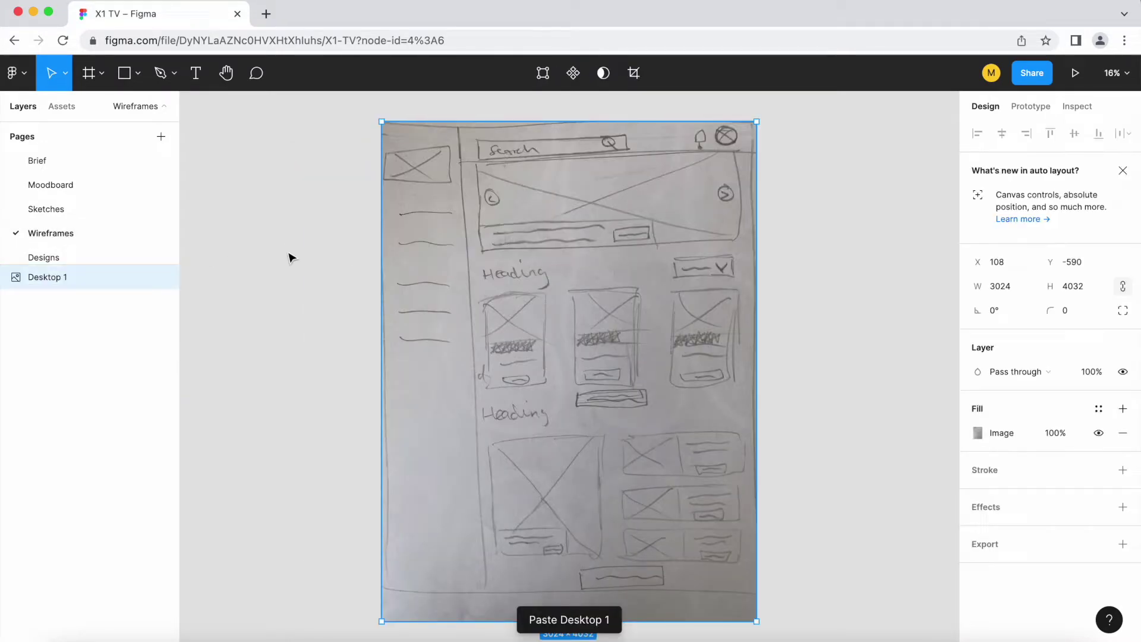
pyautogui.click(290, 257)
pyautogui.scroll(-2, 289, 257)
pyautogui.scroll(-1, 289, 257)
pyautogui.scroll(-2, 290, 257)
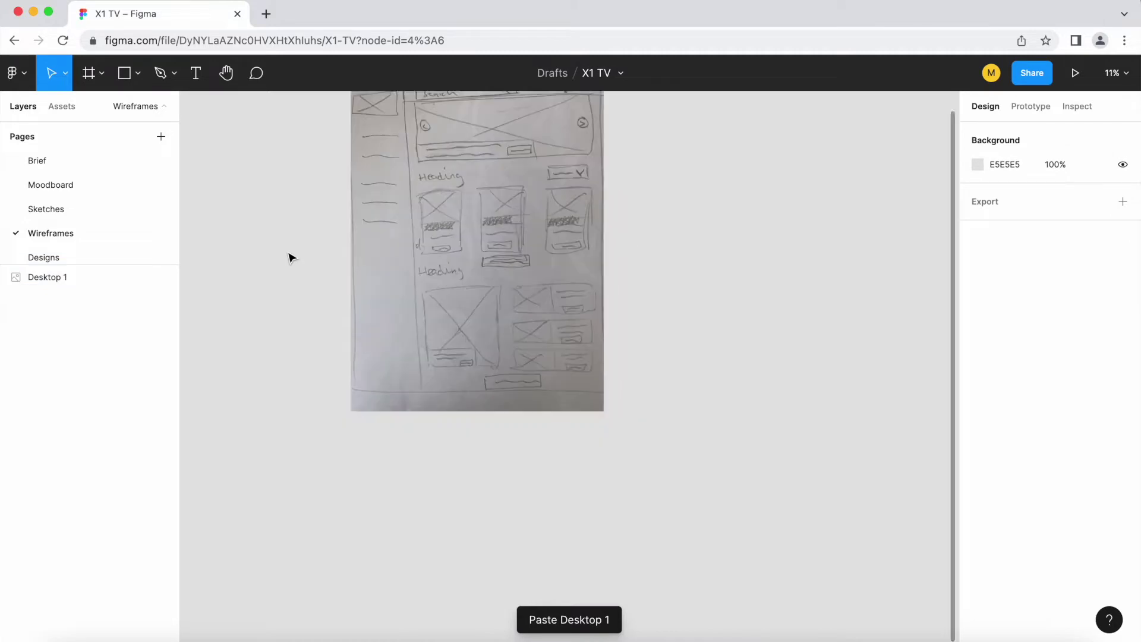
pyautogui.scroll(-1, 295, 351)
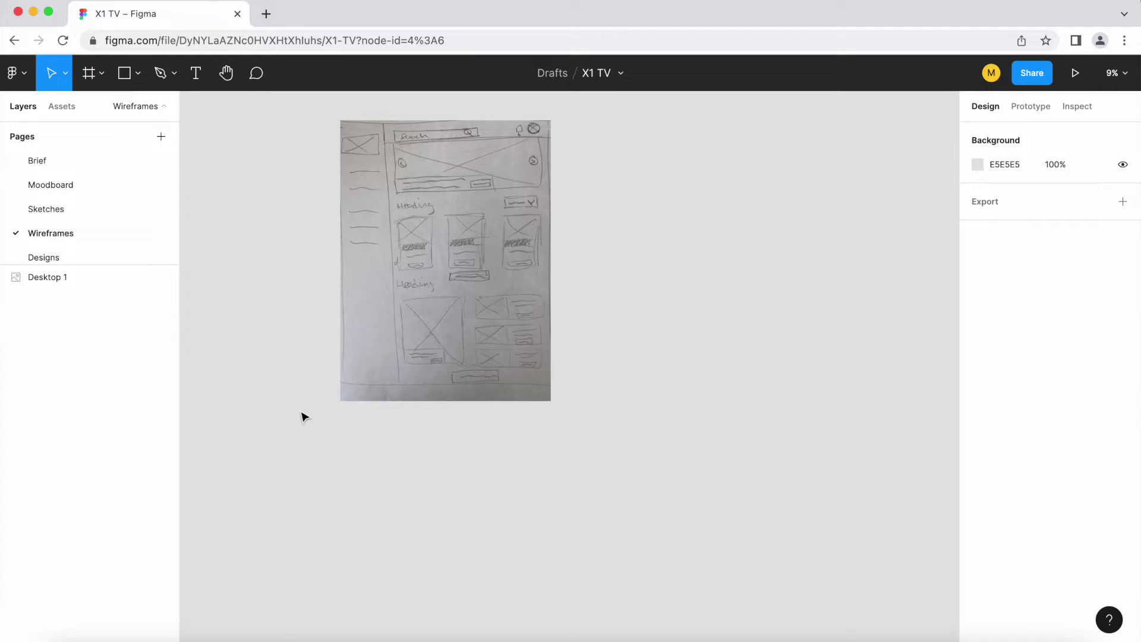
# Add a 1512 × 982 MacBook Pro 14" frame beside the sketch.
pyautogui.press('Escape')
pyautogui.scroll(2, 508, 191)
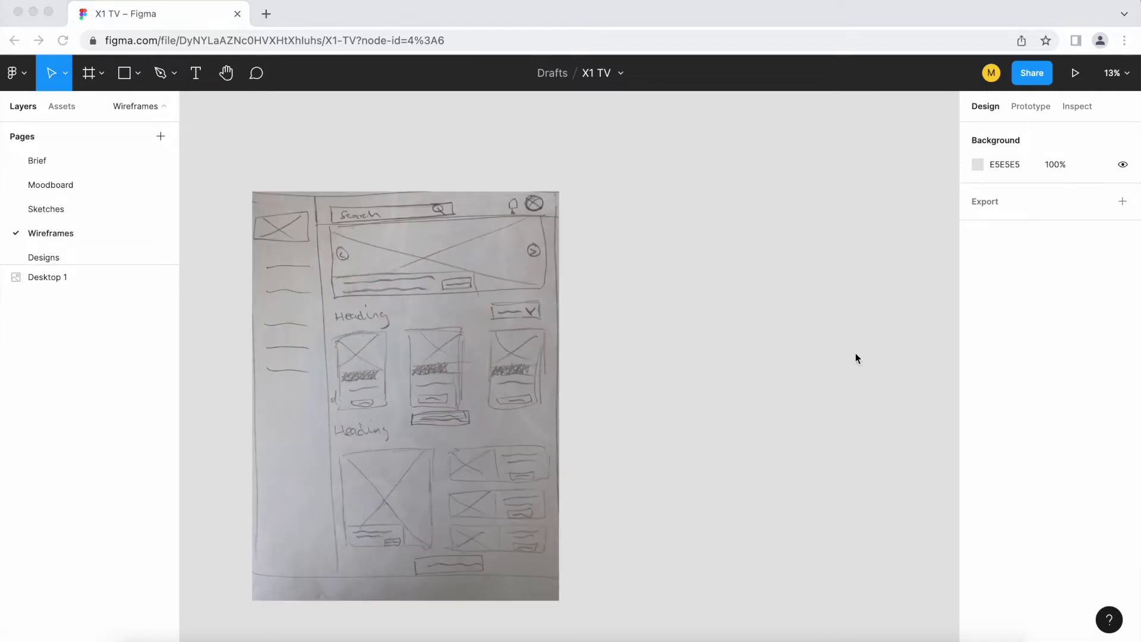
pyautogui.scroll(1, 490, 294)
pyautogui.press('f')
pyautogui.click(987, 230)
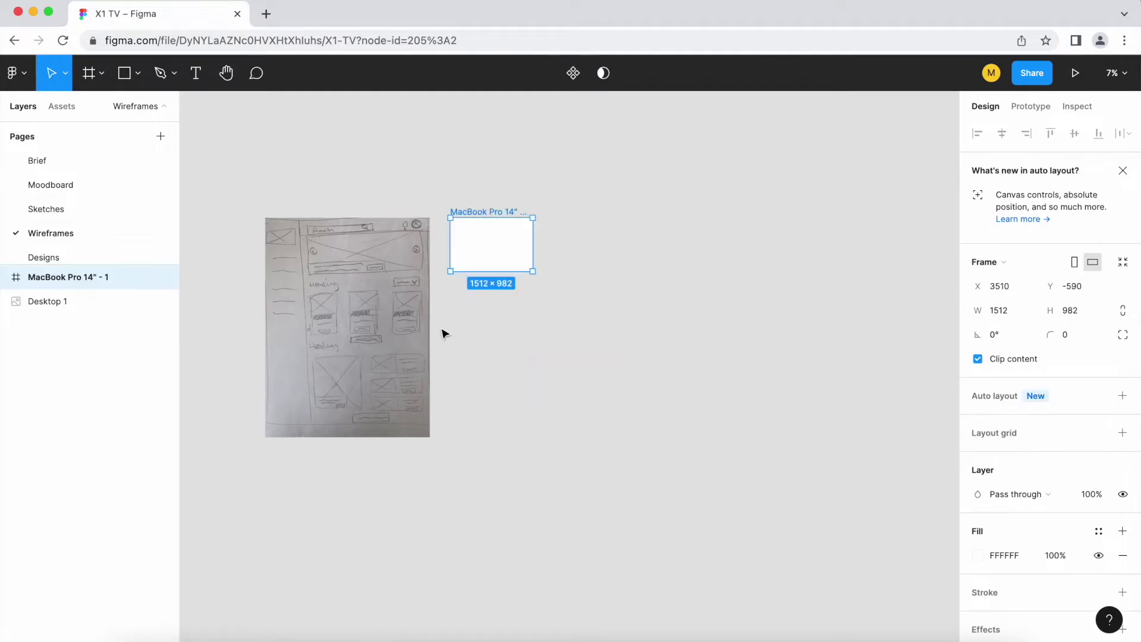
# Stretch the frame into a tall page and draw a grey sidebar down its left.
pyautogui.moveTo(440, 331); pyautogui.dragTo(392, 276)
pyautogui.scroll(3, 516, 240)
pyautogui.click(325, 159)
pyautogui.moveTo(369, 346); pyautogui.dragTo(369, 543)
pyautogui.scroll(1, 369, 542)
pyautogui.press('r')
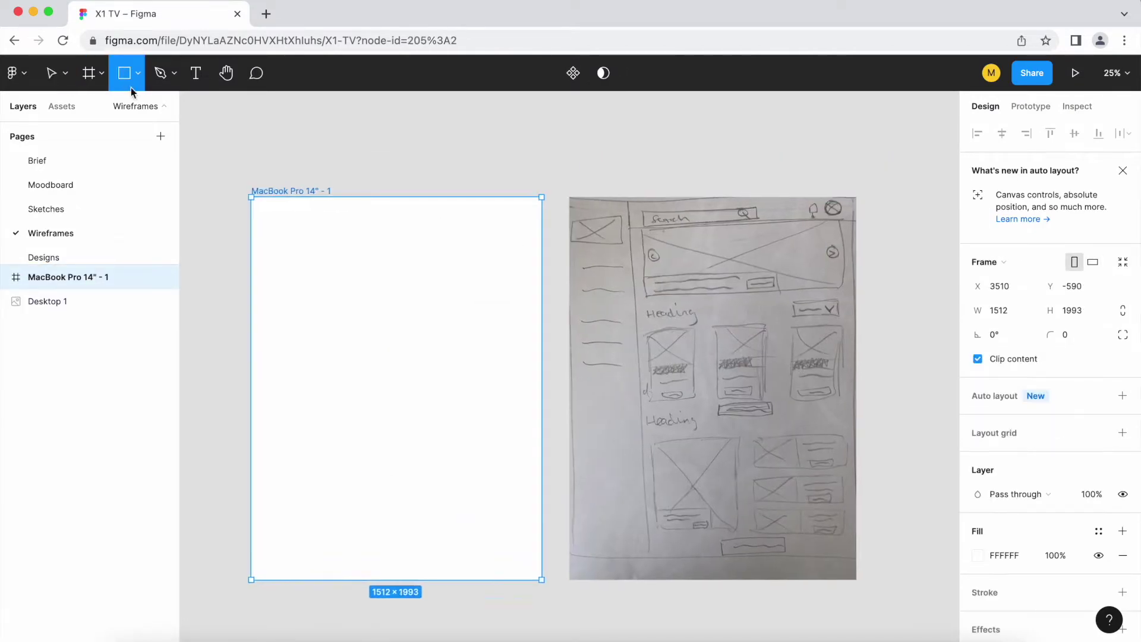
pyautogui.moveTo(252, 197); pyautogui.dragTo(313, 494)
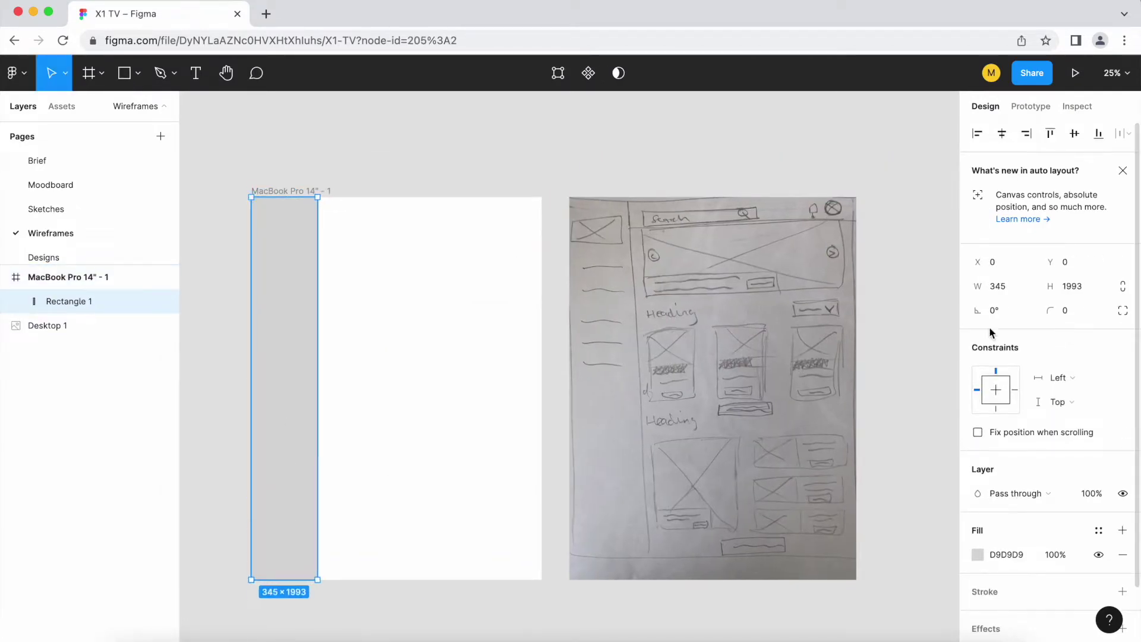
pyautogui.scroll(1, 408, 254)
# Draw a small pink logo block at the top of the sidebar.
pyautogui.click(275, 189)
pyautogui.press('r')
pyautogui.moveTo(388, 236); pyautogui.dragTo(441, 268)
pyautogui.click(978, 555)
pyautogui.click(835, 272)
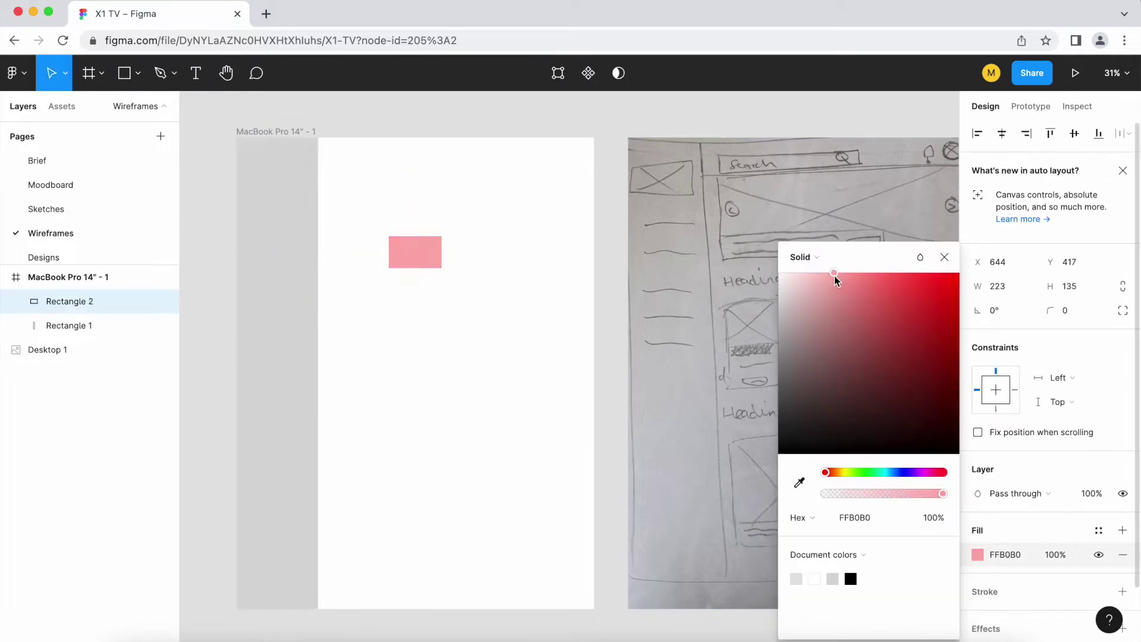
pyautogui.click(300, 263)
pyautogui.scroll(2, 260, 235)
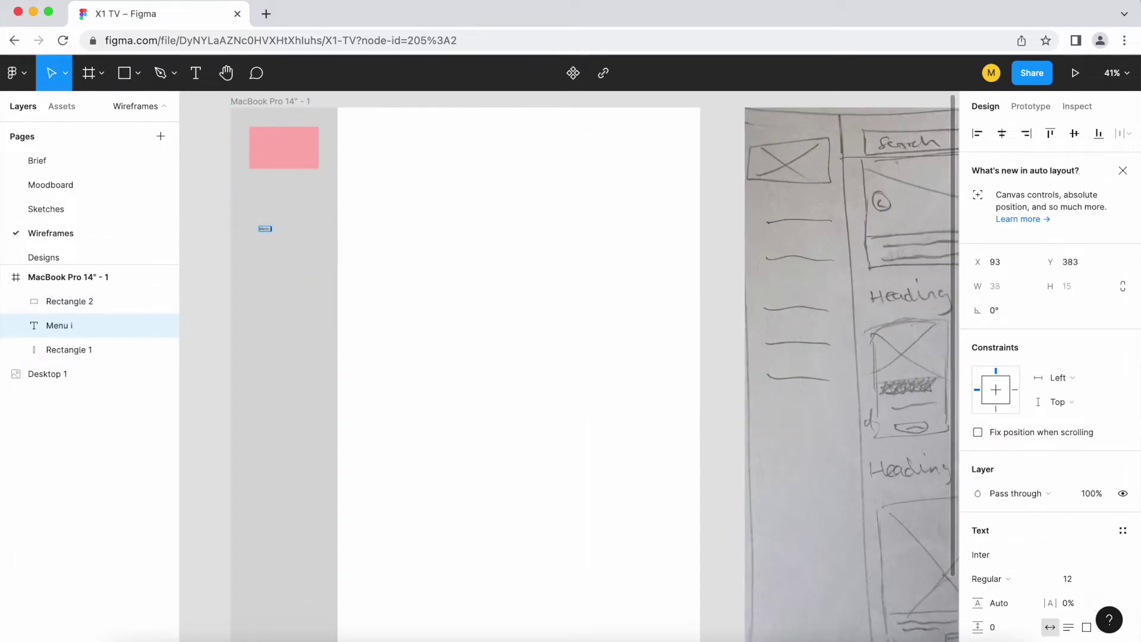
# Enlarge the Menu item 1 label's font size and make it uppercase.
pyautogui.write('24')
pyautogui.press('Return')
pyautogui.scroll(2, 214, 310)
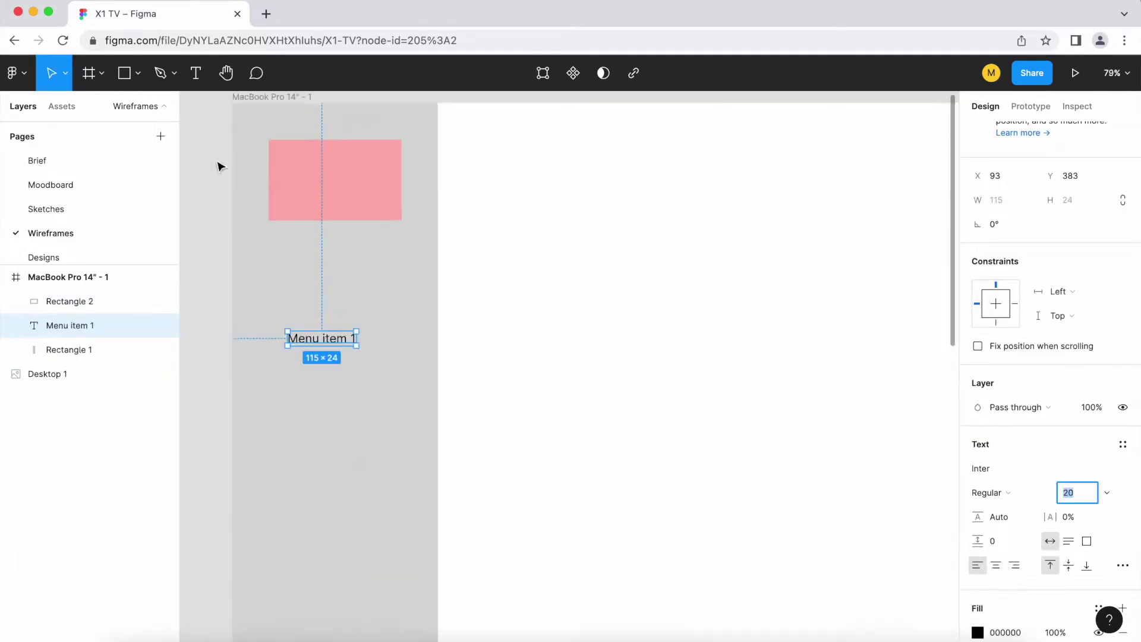
pyautogui.click(361, 244)
pyautogui.hotkey('ctrl', 'z')
pyautogui.hotkey('ctrl', 'z')
pyautogui.click(1123, 444)
pyautogui.click(1123, 565)
pyautogui.click(878, 566)
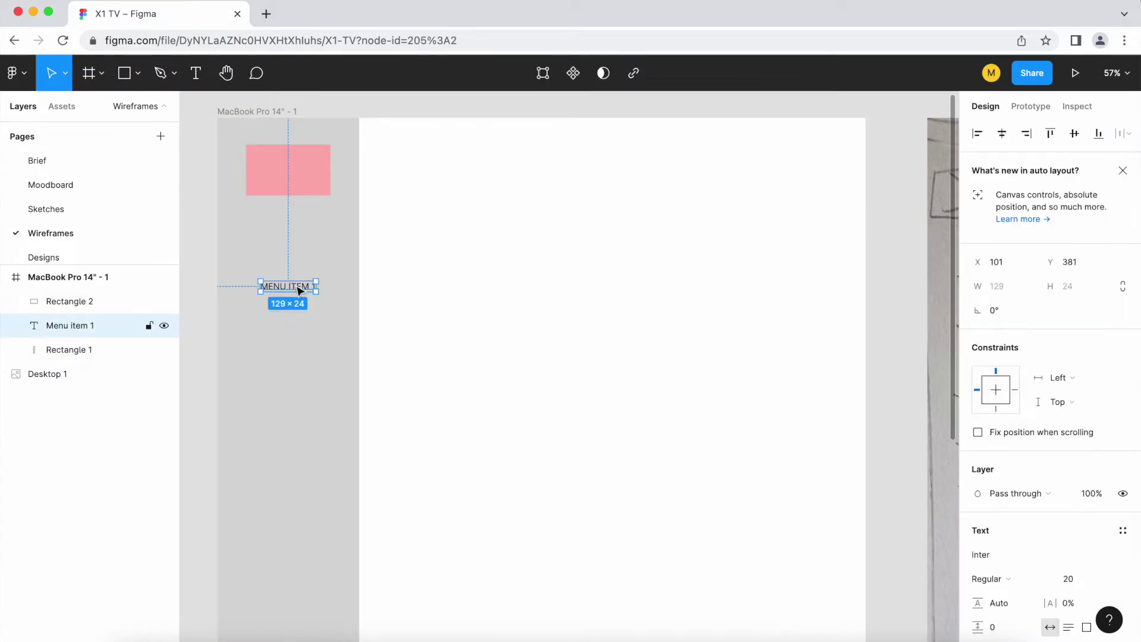
# Duplicate the label into six MENU ITEM 1 labels and group them.
pyautogui.hotkey('ctrl', 'd')
pyautogui.hotkey('ctrl', 'd')
pyautogui.hotkey('ctrl', 'd')
pyautogui.scroll(-3, 454, 344)
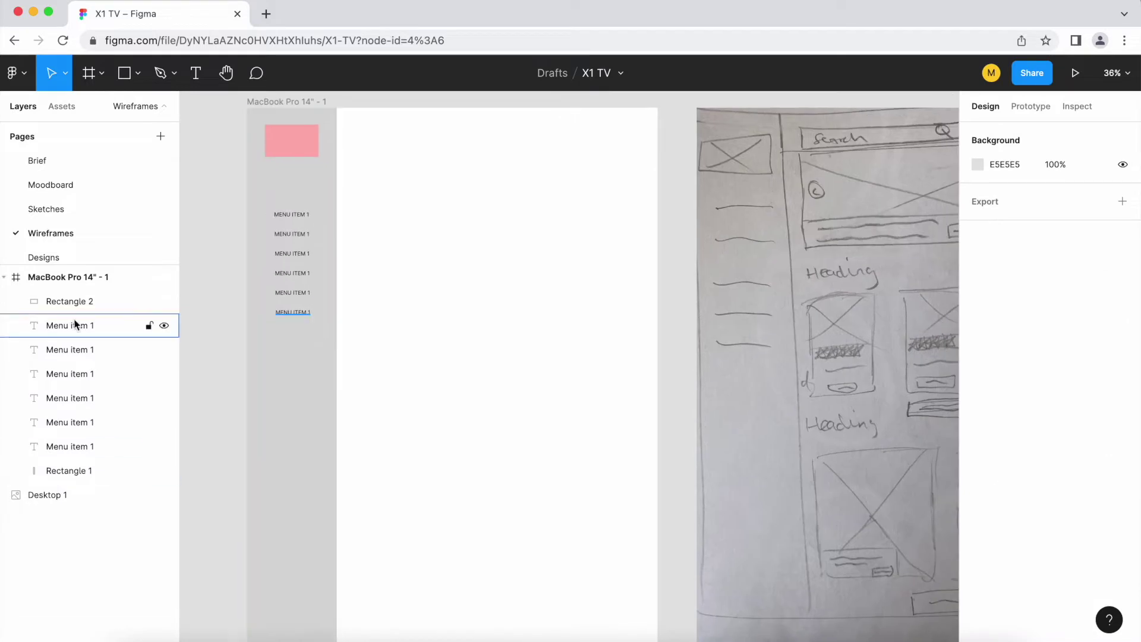
pyautogui.click(70, 325)
pyautogui.keyDown('shift'); pyautogui.click(70, 447); pyautogui.keyUp('shift')
pyautogui.hotkey('ctrl', 'g')
pyautogui.scroll(2, 334, 247)
pyautogui.click(503, 219)
# Draw a 1181 × 112 grey header bar across the top of the frame.
pyautogui.hotkey('shift', '1')
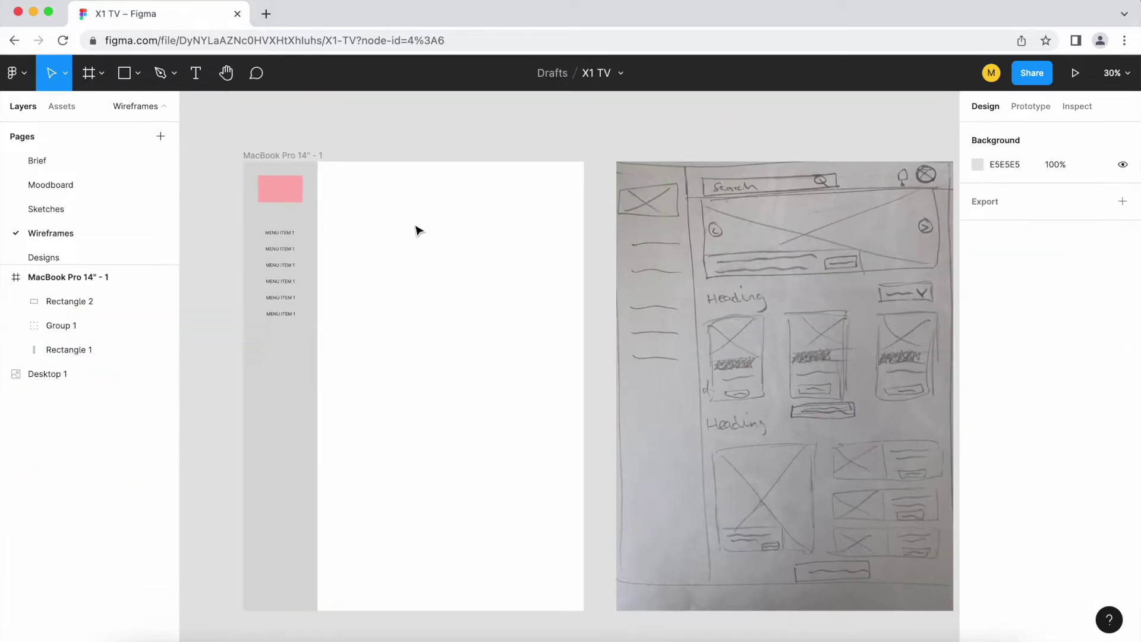
pyautogui.press('r')
pyautogui.moveTo(305, 162)
pyautogui.mouseDown()
pyautogui.moveTo(569, 192)
pyautogui.moveTo(542, 189)
pyautogui.mouseUp()
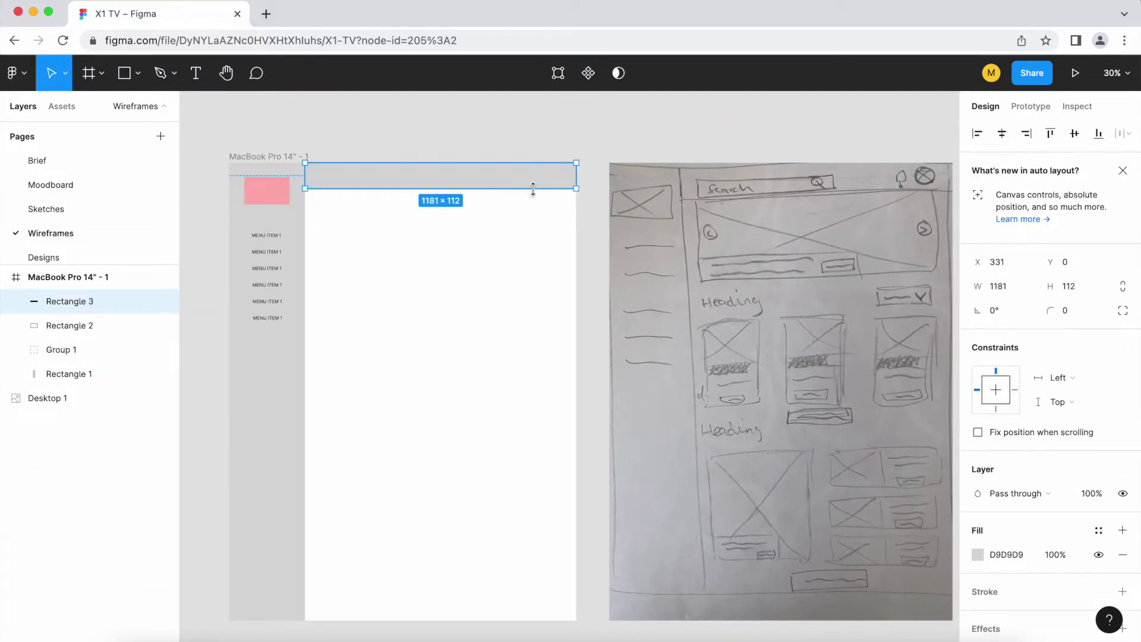
# Bring the copied block in front of the header bar.
pyautogui.scroll(5, 346, 168)
pyautogui.click(215, 226)
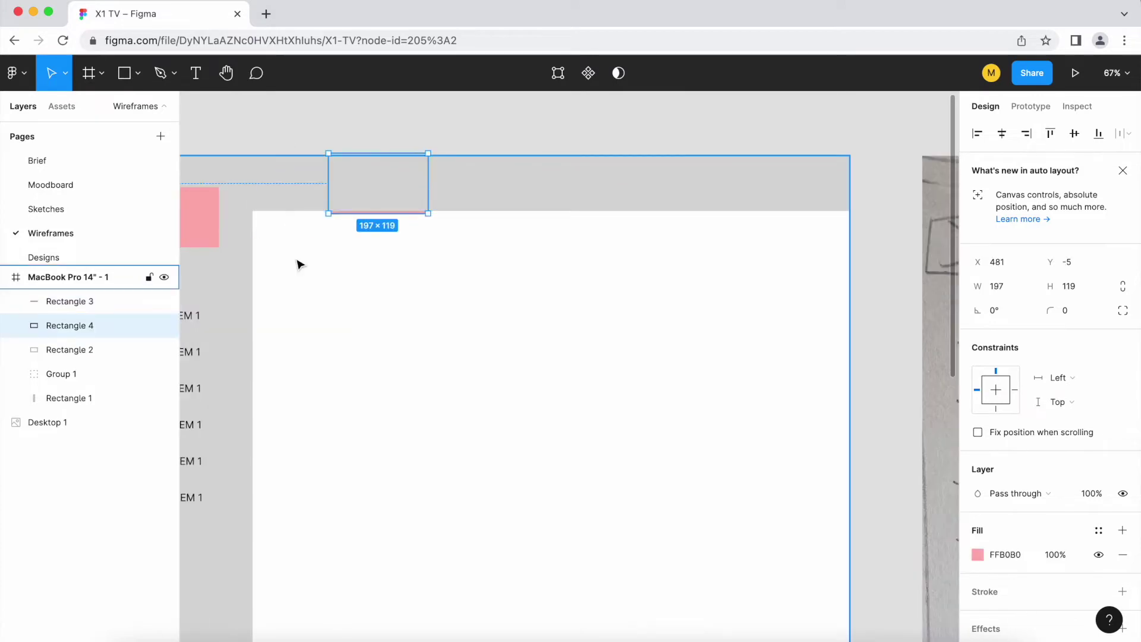
pyautogui.hotkey('ctrl', ']')
pyautogui.scroll(-2, 606, 182)
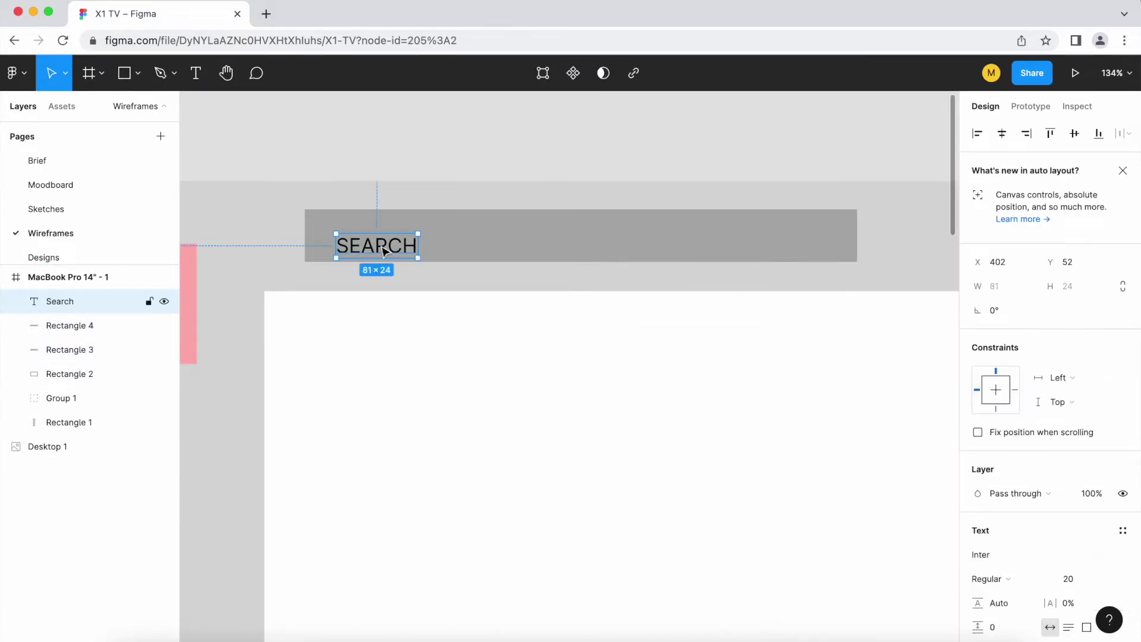
pyautogui.scroll(-5, 555, 461)
pyautogui.scroll(3, 555, 462)
# Draw a small square at the header's right, filled with the search field's darker grey.
pyautogui.press('r')
pyautogui.moveTo(523, 293)
pyautogui.mouseDown()
pyautogui.moveTo(571, 333)
pyautogui.moveTo(644, 315)
pyautogui.mouseUp()
pyautogui.press('i')
pyautogui.click(235, 307)
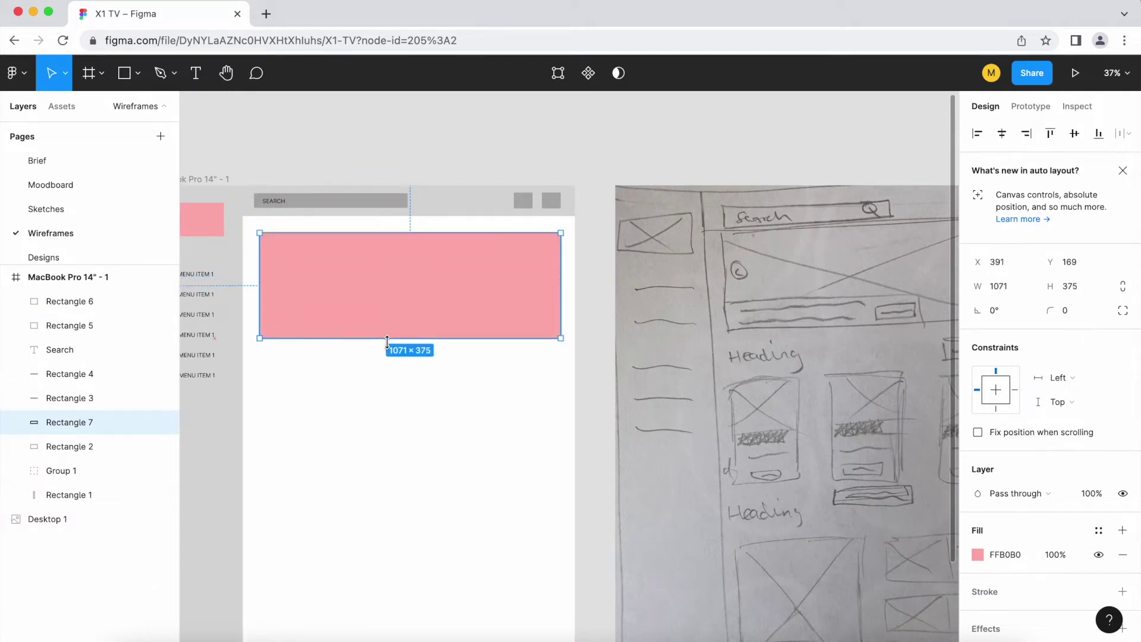
# Make the pink hero block taller and add a grey circle at its left edge.
pyautogui.moveTo(388, 271); pyautogui.dragTo(388, 331)
pyautogui.scroll(5, 298, 290)
pyautogui.click(138, 72)
pyautogui.click(115, 164)
pyautogui.moveTo(247, 259)
pyautogui.mouseDown()
pyautogui.moveTo(279, 288)
pyautogui.moveTo(747, 283)
pyautogui.mouseUp()
pyautogui.scroll(-5, 530, 375)
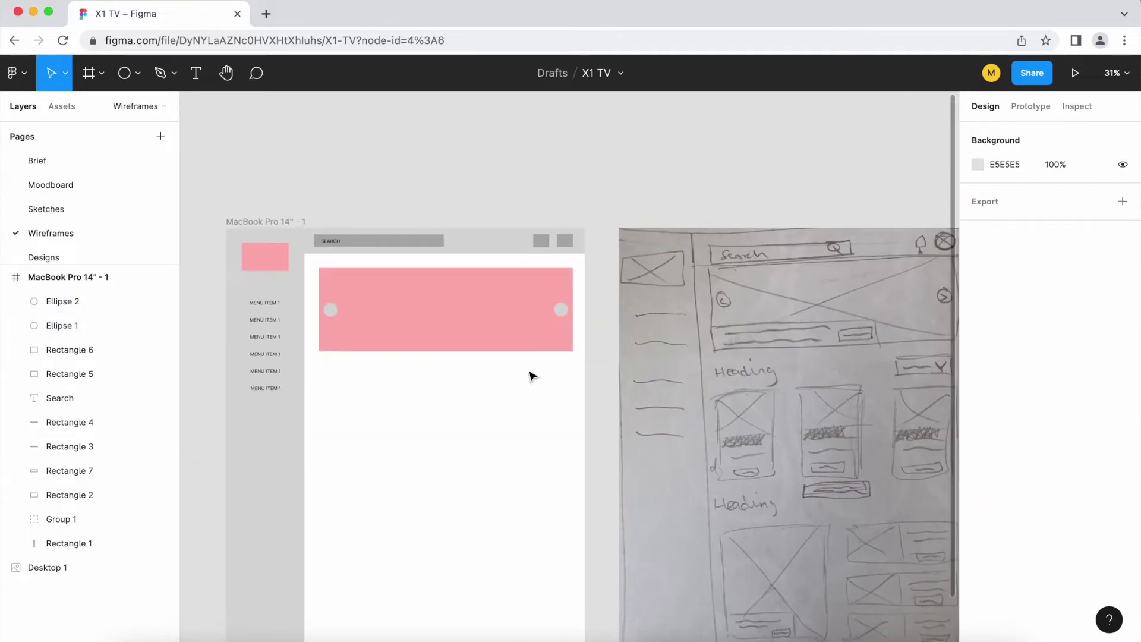
pyautogui.scroll(5, 530, 374)
# Place a grey info bar at the hero's bottom-left with a half-width FILM INFO HERE... text box.
pyautogui.moveTo(390, 133); pyautogui.dragTo(400, 369)
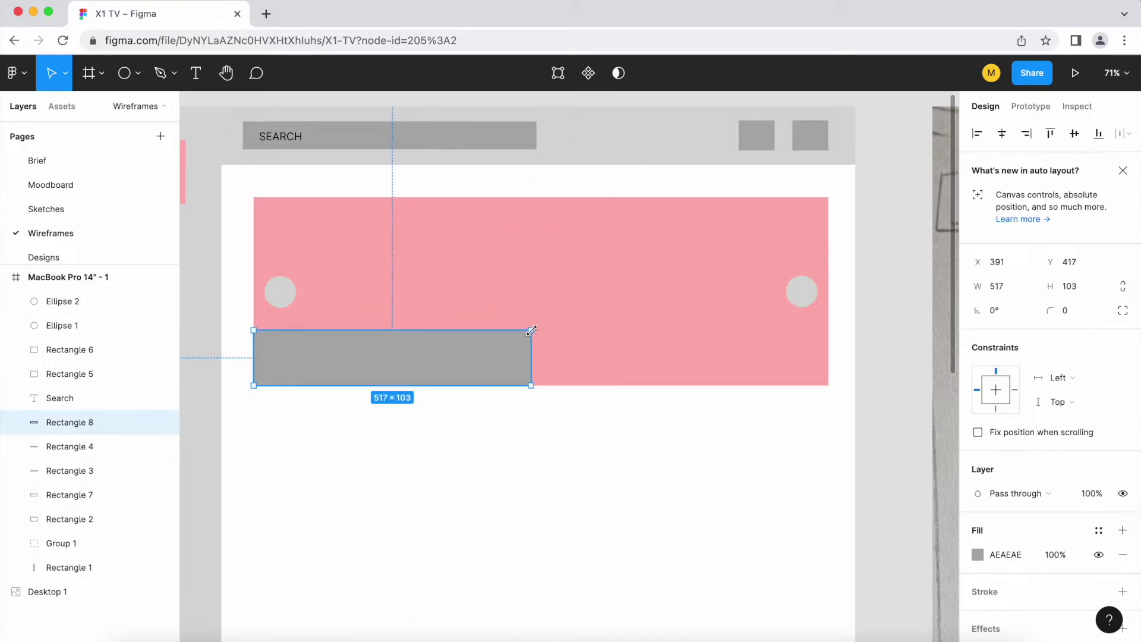
pyautogui.press('Escape')
pyautogui.scroll(-5, 502, 374)
pyautogui.scroll(5, 357, 392)
pyautogui.press('t')
pyautogui.moveTo(342, 359); pyautogui.dragTo(623, 406)
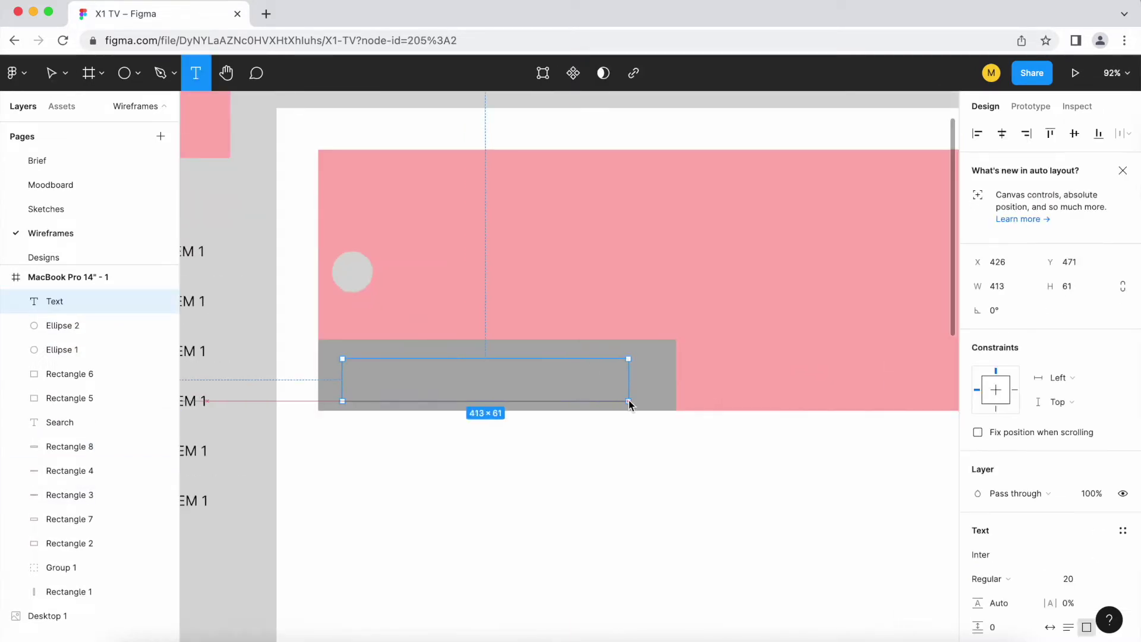
pyautogui.scroll(-5, 573, 538)
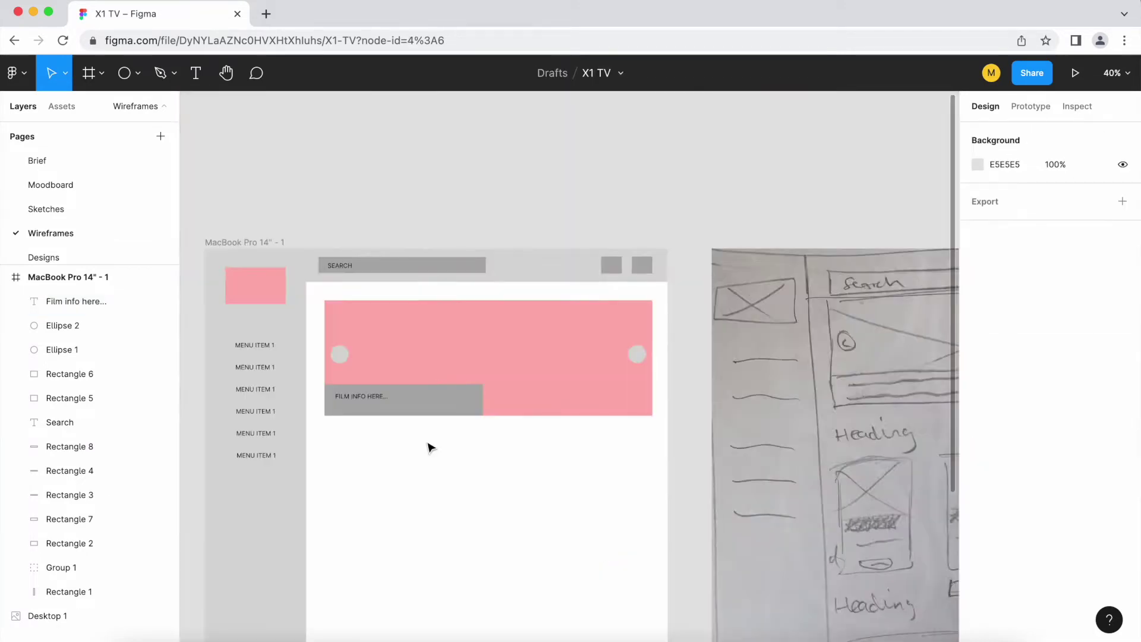
pyautogui.scroll(5, 573, 538)
pyautogui.moveTo(524, 332); pyautogui.dragTo(356, 332)
# Draw a light grey button in the info bar and label it CTA.
pyautogui.press('r')
pyautogui.moveTo(441, 337); pyautogui.dragTo(552, 364)
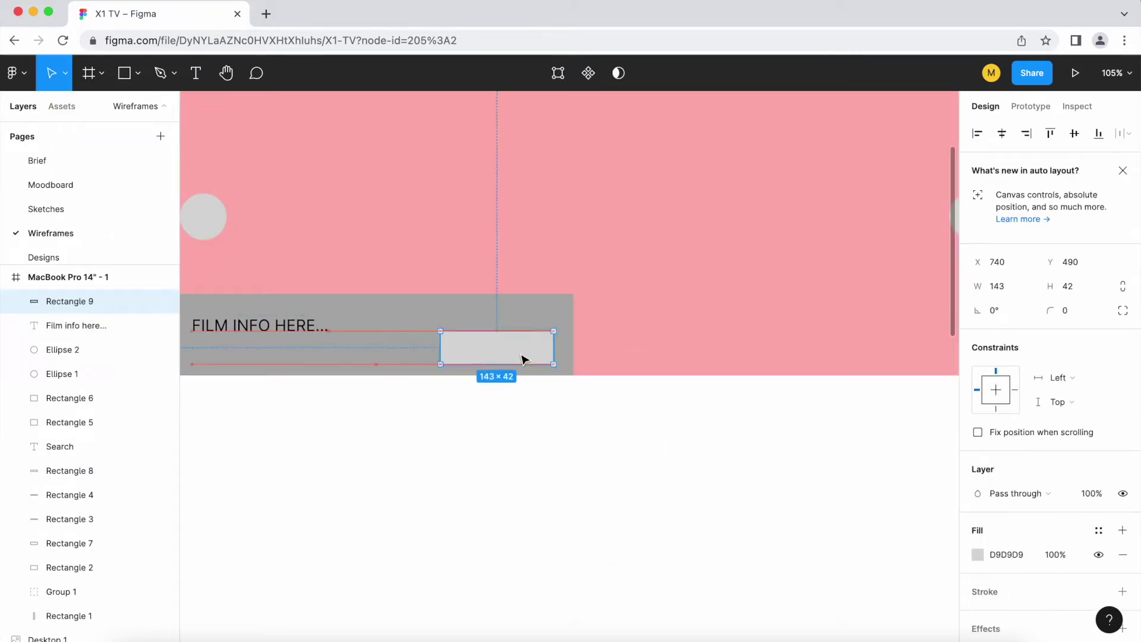
pyautogui.press('t')
pyautogui.click(487, 351)
pyautogui.scroll(5, 486, 350)
pyautogui.press('Escape')
pyautogui.scroll(-10, 532, 507)
pyautogui.scroll(-3, 463, 443)
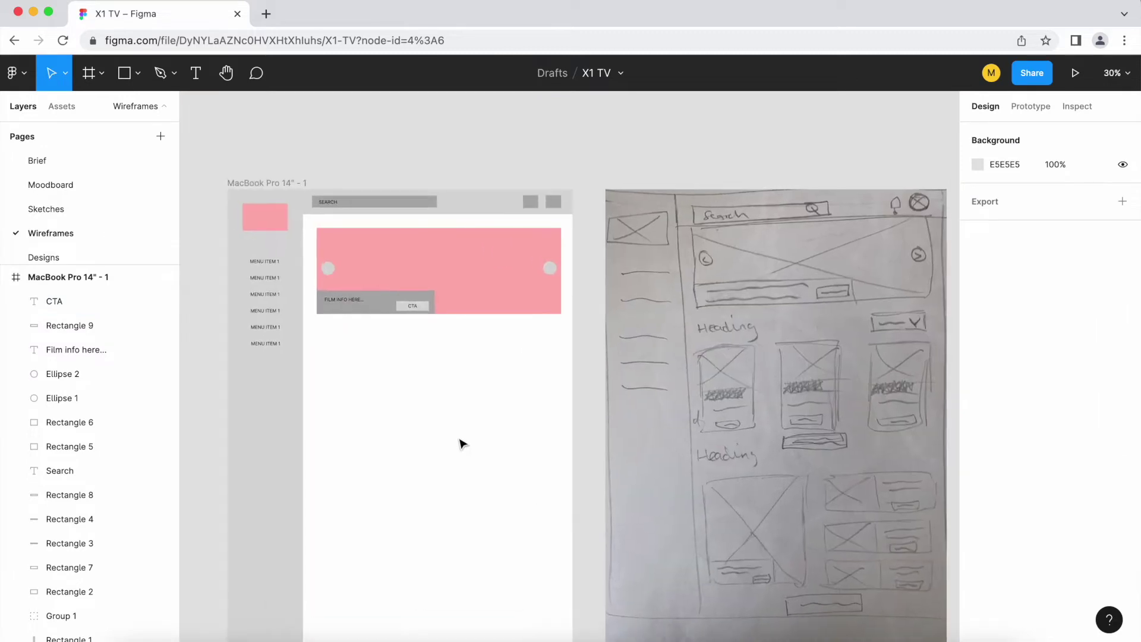
pyautogui.press('r')
pyautogui.scroll(5, 481, 447)
# Draw a grey card block below the hero, with a card-width pink placeholder at its top.
pyautogui.moveTo(268, 263); pyautogui.dragTo(408, 428)
pyautogui.scroll(-4, 408, 428)
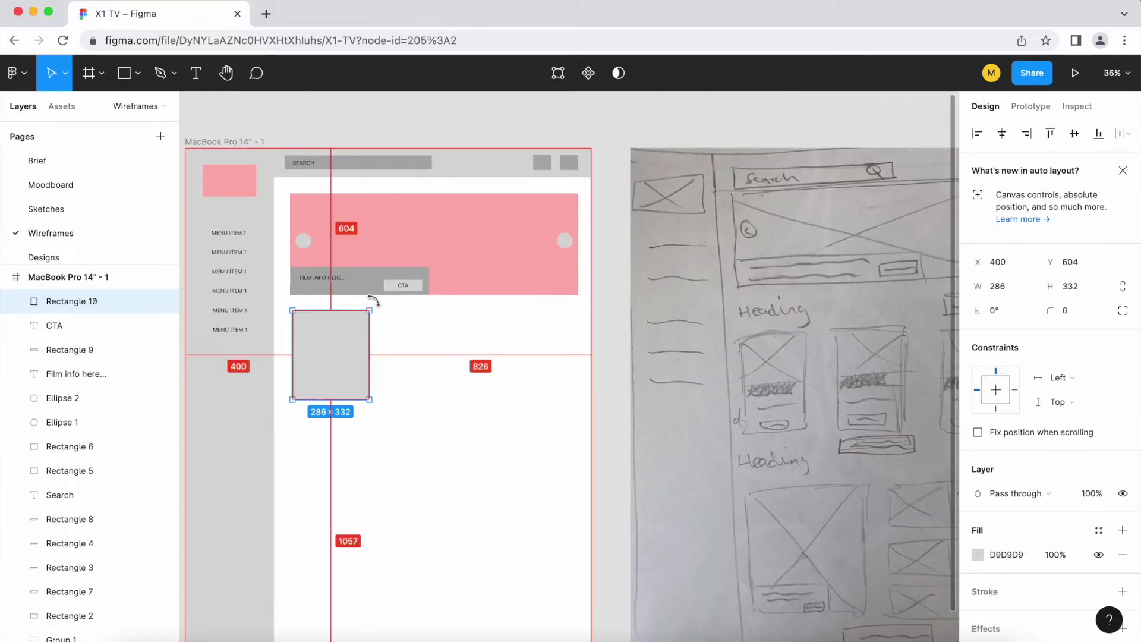
pyautogui.scroll(2, 316, 382)
pyautogui.scroll(-3, 349, 416)
pyautogui.moveTo(418, 170); pyautogui.dragTo(492, 311)
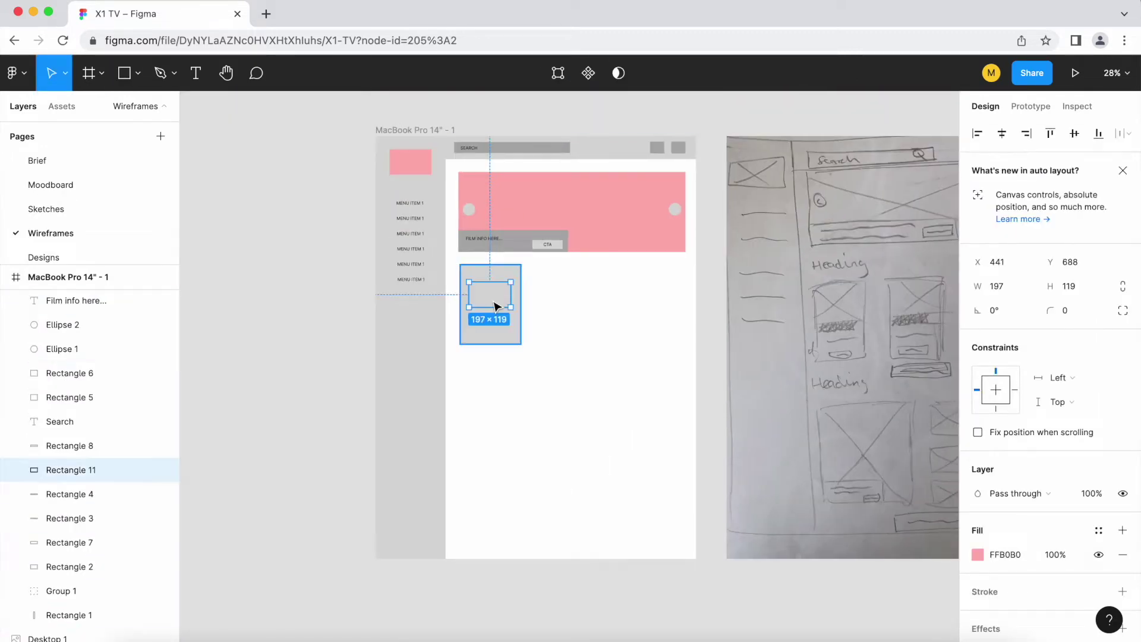
pyautogui.scroll(5, 491, 311)
pyautogui.moveTo(520, 271); pyautogui.dragTo(572, 325)
pyautogui.click(502, 395)
pyautogui.press('Escape')
# Add a row of five recoloured stars inside the grey card.
pyautogui.scroll(-3, 505, 351)
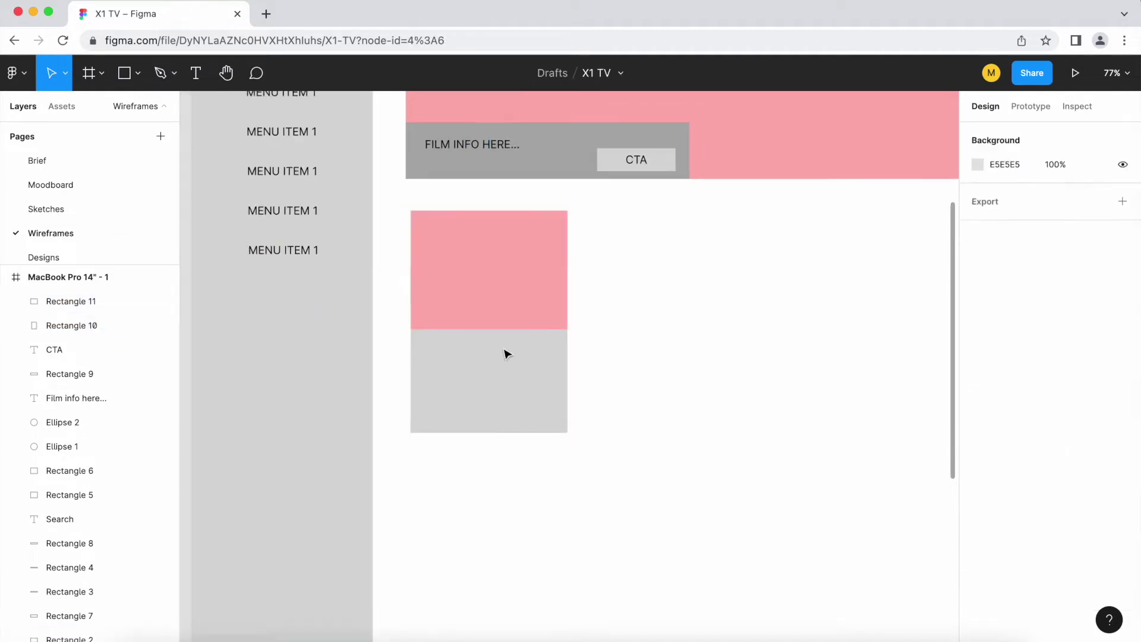
pyautogui.scroll(-2, 305, 263)
pyautogui.scroll(5, 304, 263)
pyautogui.moveTo(313, 291); pyautogui.dragTo(376, 354)
pyautogui.click(977, 579)
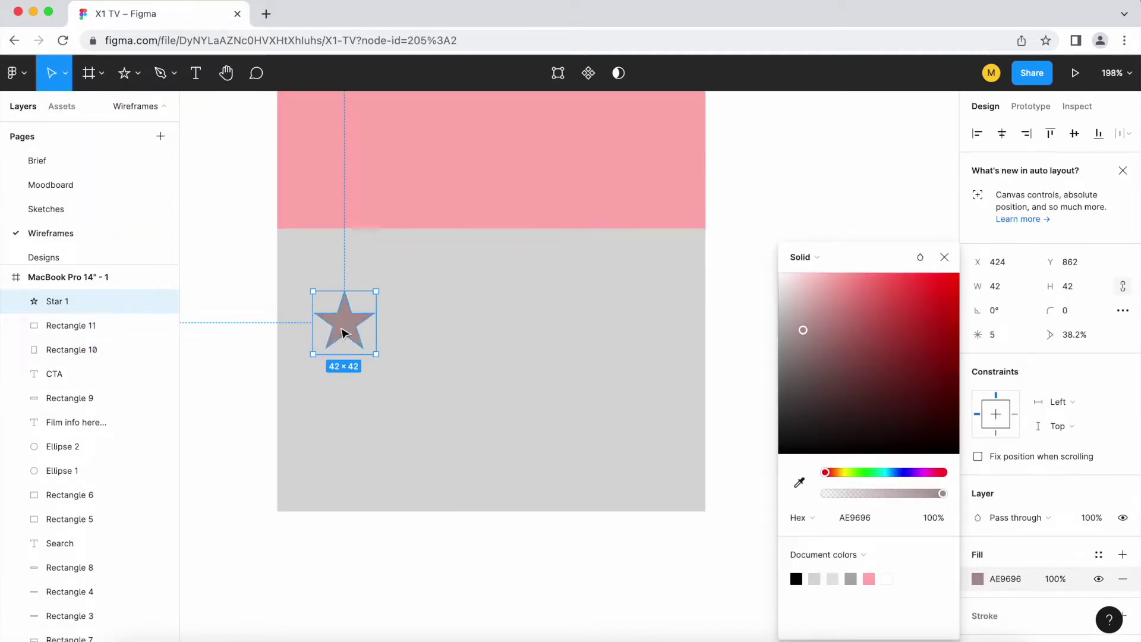
pyautogui.moveTo(334, 298); pyautogui.dragTo(387, 288)
pyautogui.hotkey('ctrl', 'd')
pyautogui.hotkey('ctrl', 'd')
pyautogui.hotkey('ctrl', 'd')
pyautogui.scroll(-3, 416, 387)
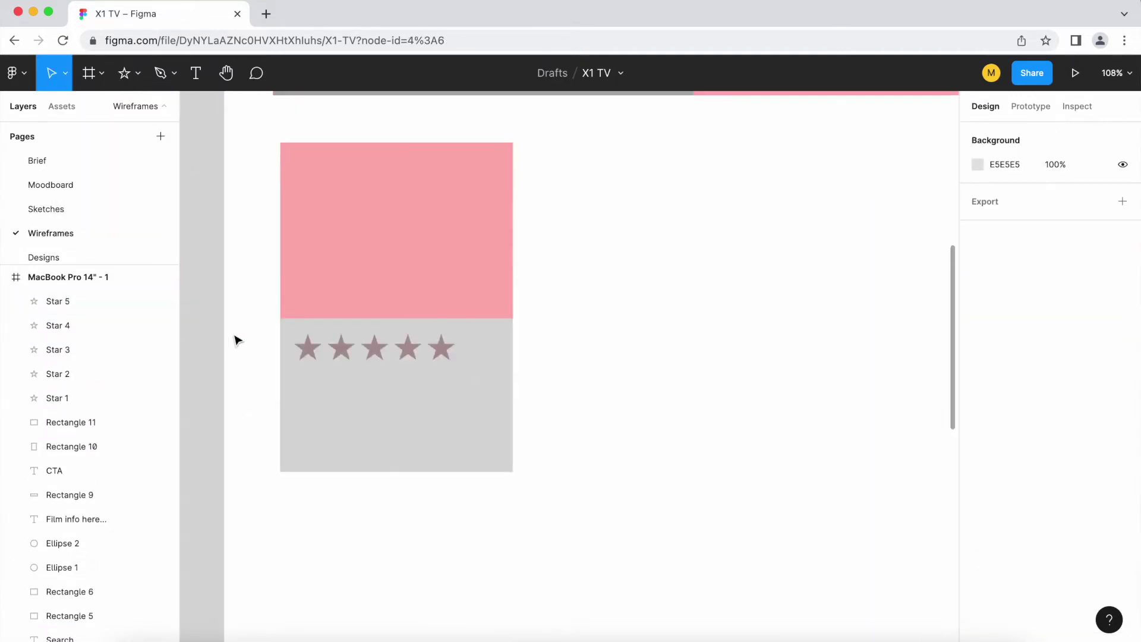
pyautogui.scroll(3, 235, 338)
# Add film info text and a centred, darker grey CTA button to the card.
pyautogui.hotkey('ctrl', 'v')
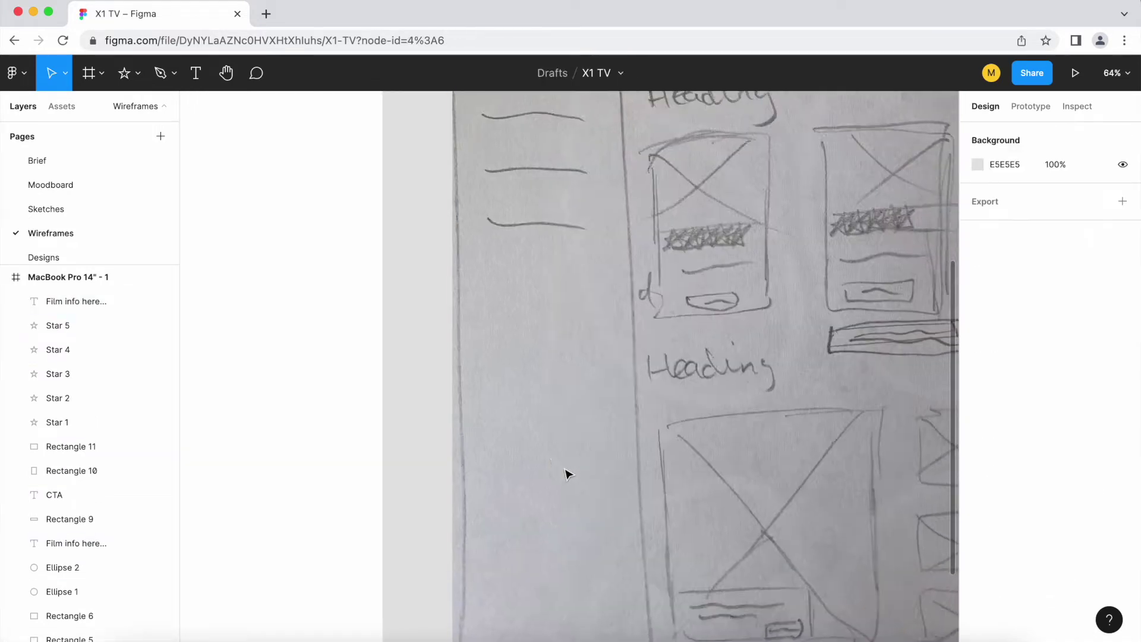
pyautogui.scroll(-5, 564, 470)
pyautogui.moveTo(656, 138)
pyautogui.mouseDown()
pyautogui.moveTo(520, 364)
pyautogui.moveTo(551, 365)
pyautogui.mouseUp()
pyautogui.scroll(5, 522, 361)
pyautogui.doubleClick(522, 362)
pyautogui.click(977, 530)
pyautogui.click(847, 364)
pyautogui.click(502, 358)
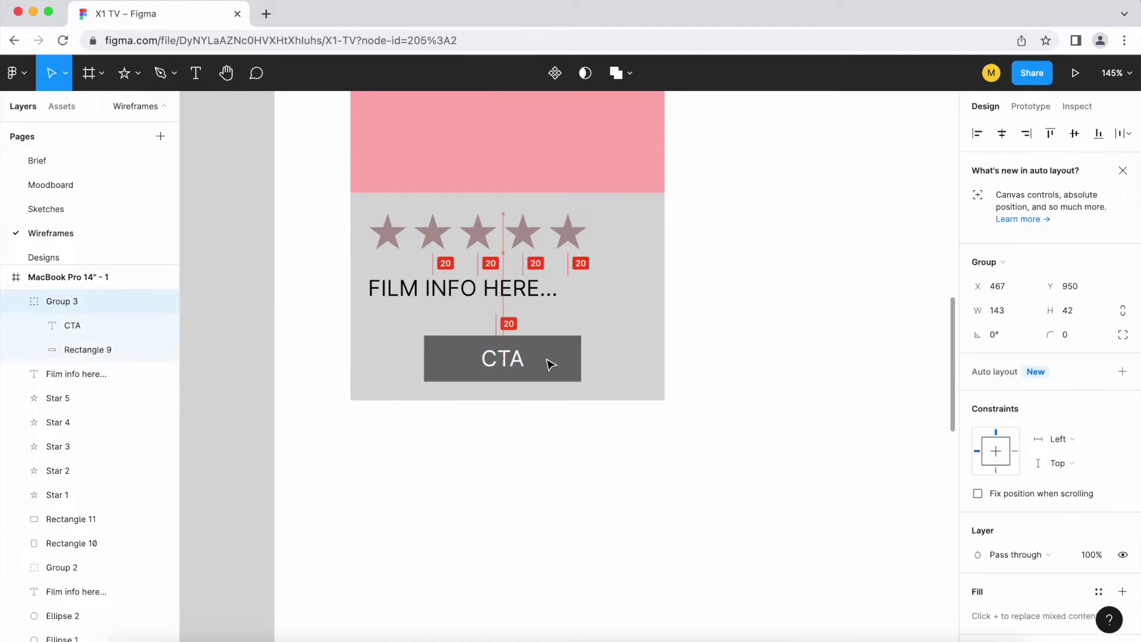
# Add a bolder 'HEADING HERE' heading above the card.
pyautogui.scroll(-5, 553, 363)
pyautogui.scroll(3, 272, 257)
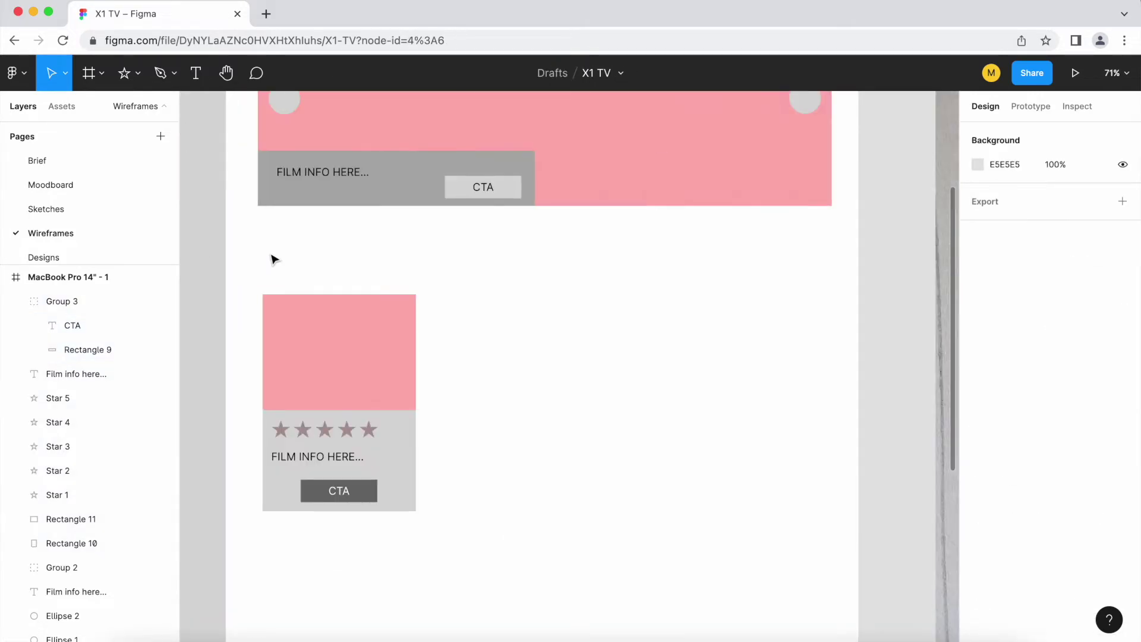
pyautogui.hotkey('ctrl', 'v')
pyautogui.write('here')
pyautogui.press('Escape')
pyautogui.click(987, 579)
# Group the card, duplicate it into three, and distribute them evenly under the heading.
pyautogui.scroll(-5, 565, 356)
pyautogui.moveTo(621, 476); pyautogui.dragTo(514, 324)
pyautogui.hotkey('ctrl', 'g')
pyautogui.moveTo(590, 377); pyautogui.dragTo(293, 279)
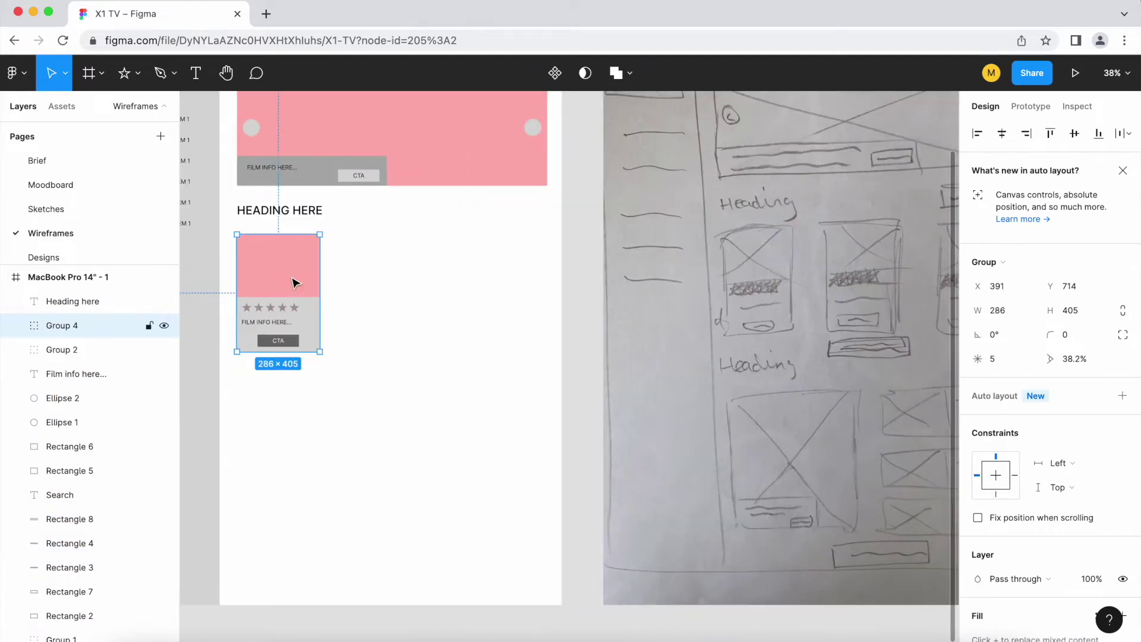
pyautogui.hotkey('ctrl', 'd')
pyautogui.hotkey('ctrl', 'd')
pyautogui.keyDown('shift'); pyautogui.click(237, 269); pyautogui.keyUp('shift')
pyautogui.click(1128, 133)
pyautogui.click(1052, 198)
pyautogui.press('Escape')
# Place a CTA bar copy and a second heading copy below the cards.
pyautogui.scroll(2, 369, 374)
pyautogui.scroll(5, 307, 290)
pyautogui.keyDown('alt'); pyautogui.moveTo(307, 289); pyautogui.dragTo(637, 363); pyautogui.keyUp('alt')
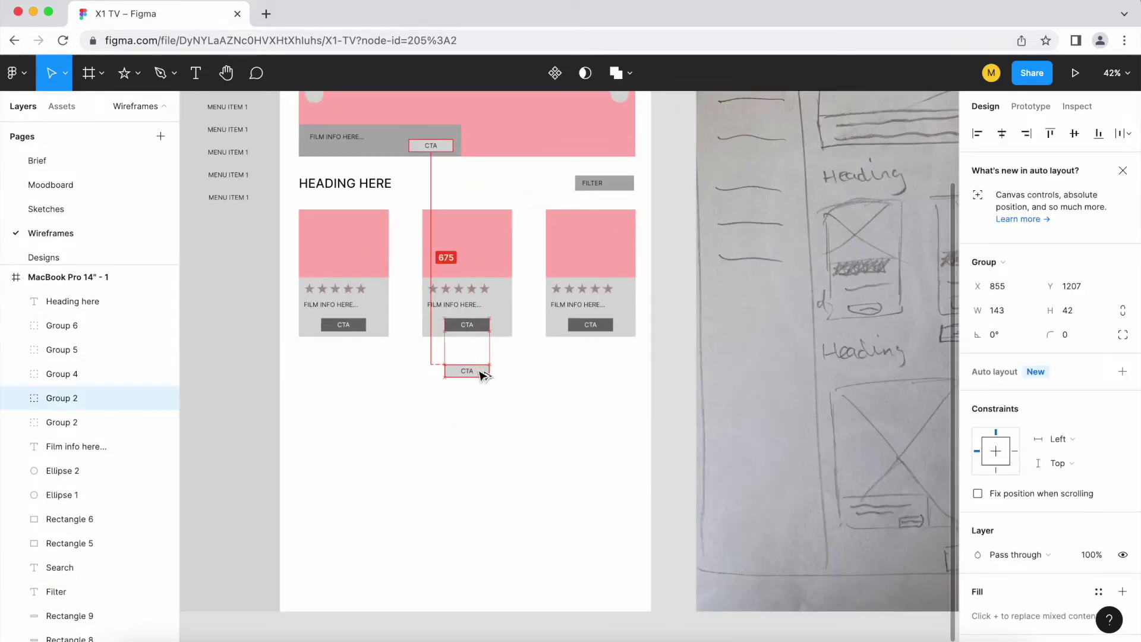
pyautogui.doubleClick(498, 373)
pyautogui.scroll(2, 499, 369)
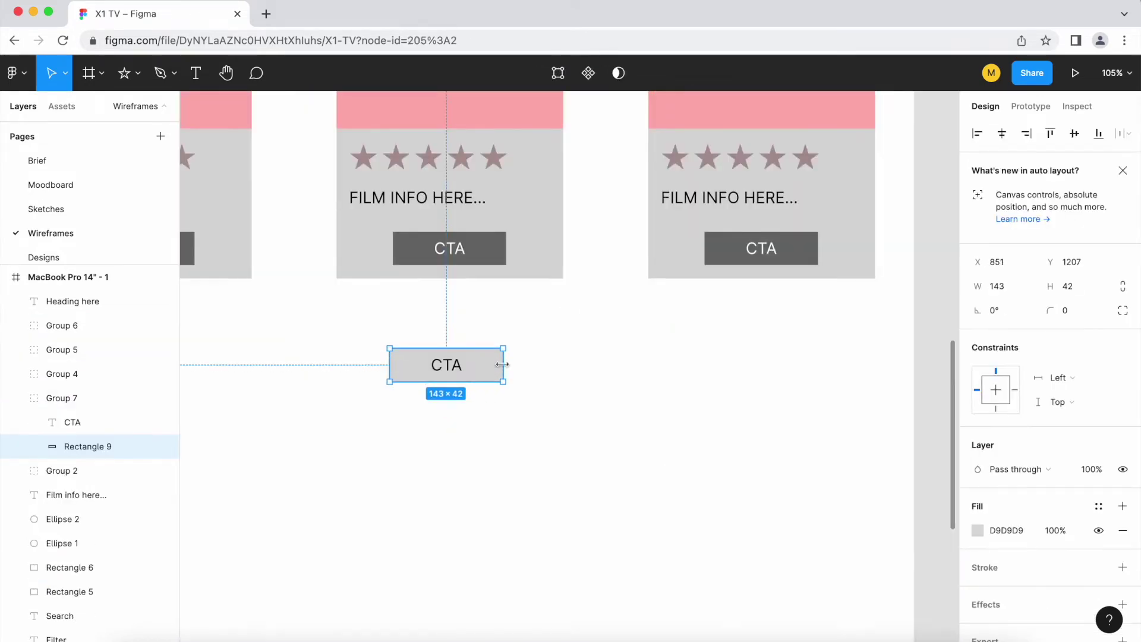
pyautogui.scroll(-5, 337, 365)
pyautogui.scroll(-2, 519, 474)
pyautogui.moveTo(319, 186); pyautogui.dragTo(326, 392)
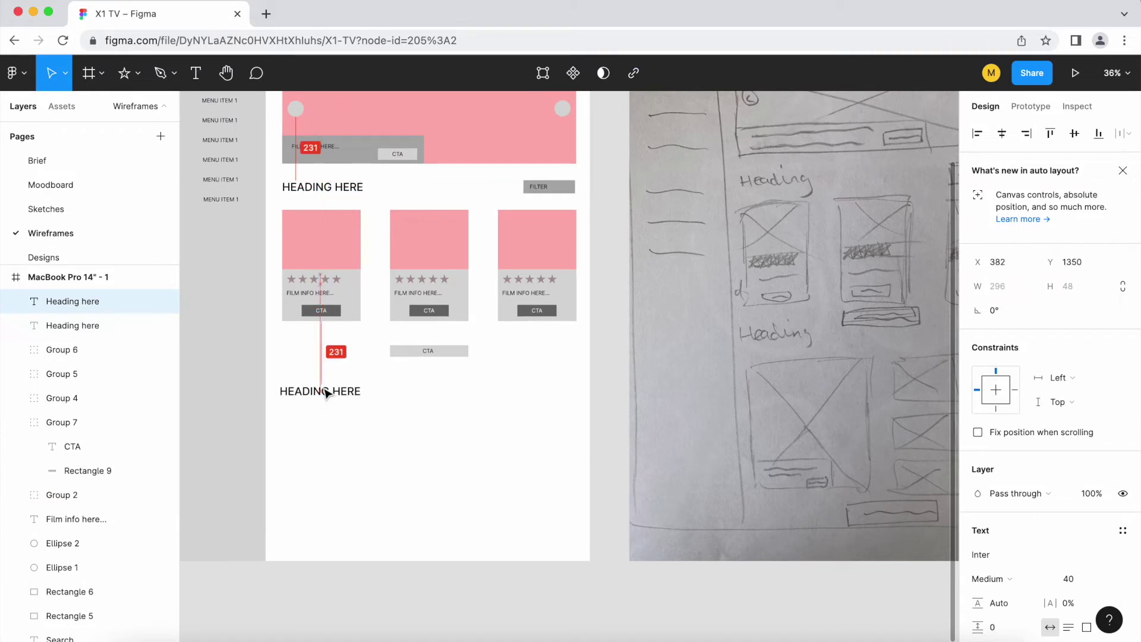
pyautogui.scroll(-3, 418, 362)
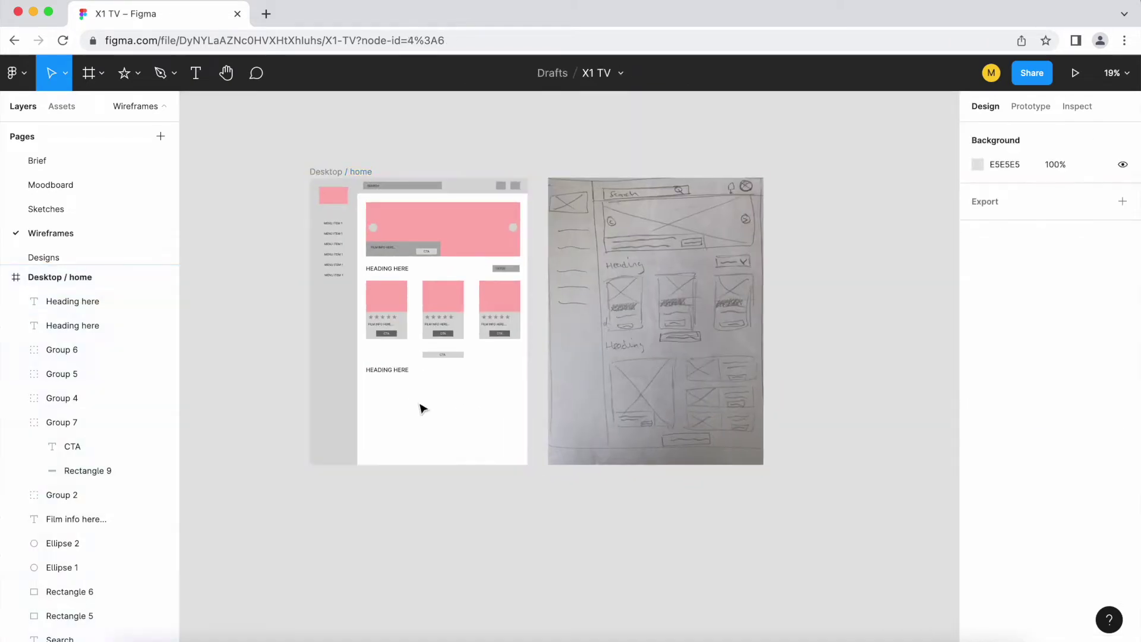
# Place a pink block under the second heading and enlarge it into a feature image.
pyautogui.click(344, 457)
pyautogui.scroll(3, 343, 457)
pyautogui.moveTo(438, 155); pyautogui.dragTo(438, 474)
pyautogui.moveTo(539, 484); pyautogui.dragTo(387, 497)
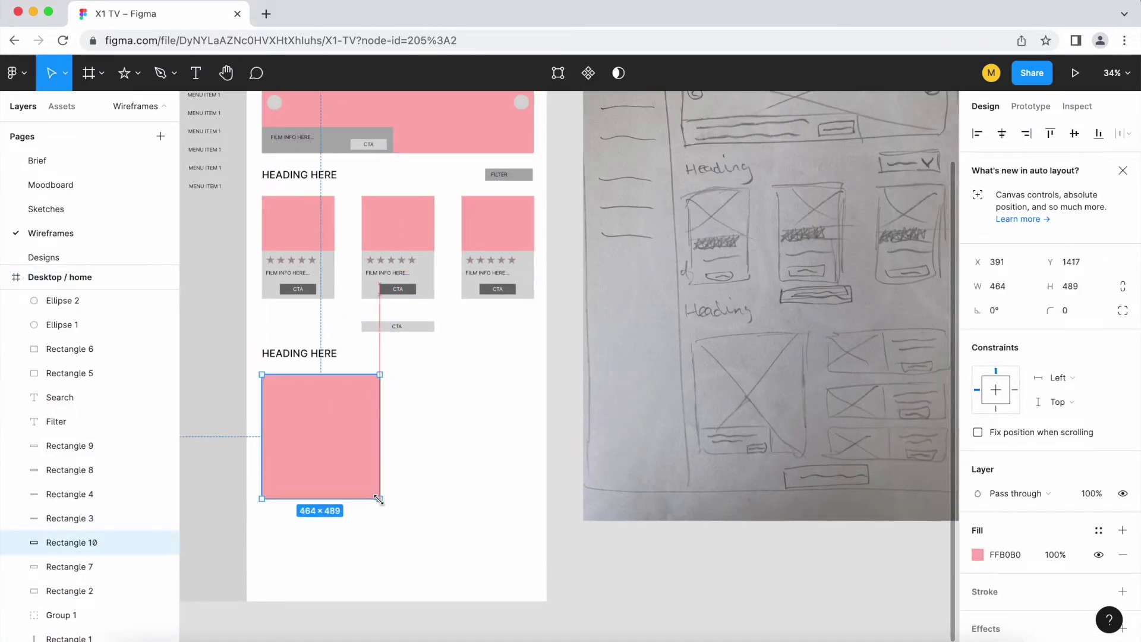
# Group the hero's info bar with its button and copy it into the feature block.
pyautogui.scroll(2, 397, 489)
pyautogui.keyDown('shift'); pyautogui.click(379, 138); pyautogui.keyUp('shift')
pyautogui.hotkey('ctrl', 'g')
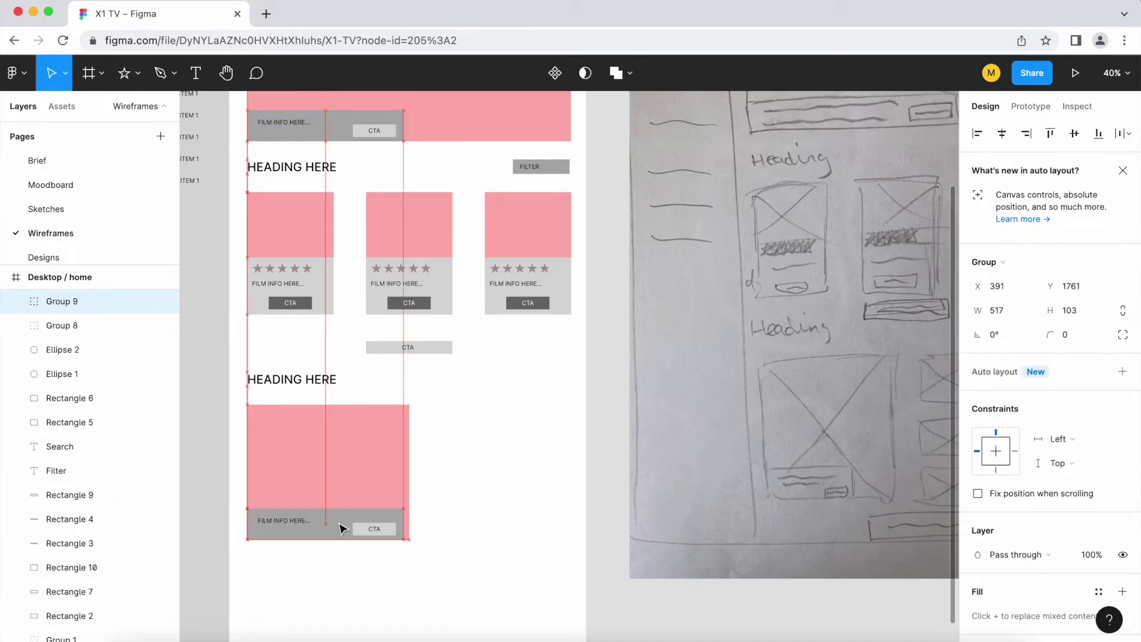
pyautogui.scroll(5, 352, 520)
pyautogui.doubleClick(365, 469)
pyautogui.press('Escape')
pyautogui.click(366, 470)
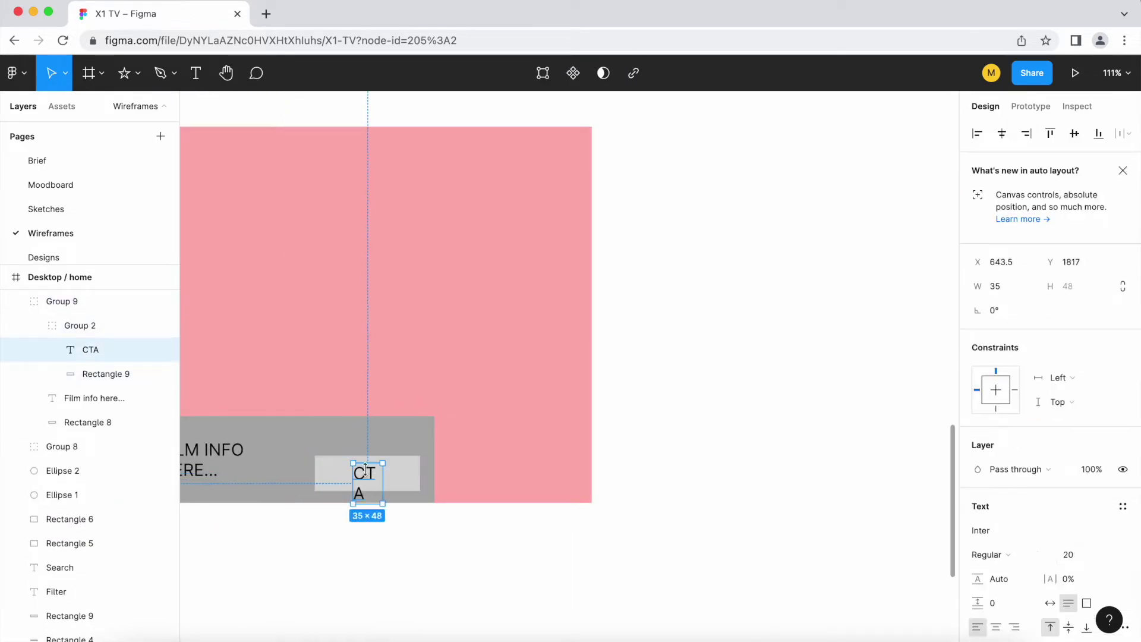
# Add a second pink block beside the feature block, leaving a small gap.
pyautogui.scroll(-5, 378, 479)
pyautogui.moveTo(352, 385); pyautogui.dragTo(505, 385)
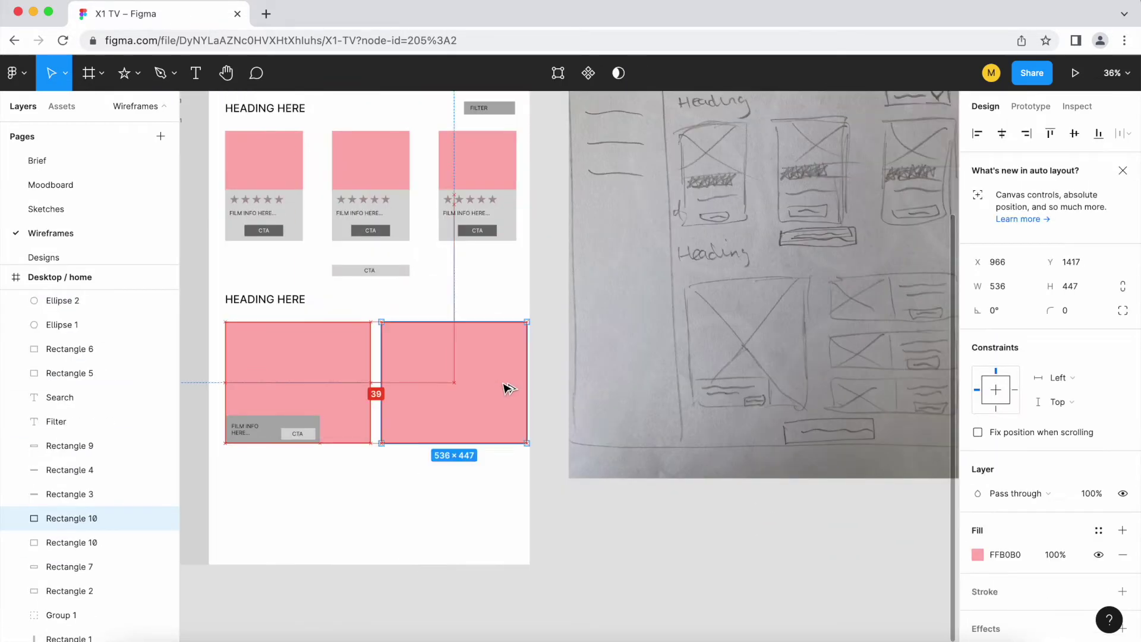
pyautogui.scroll(3, 416, 380)
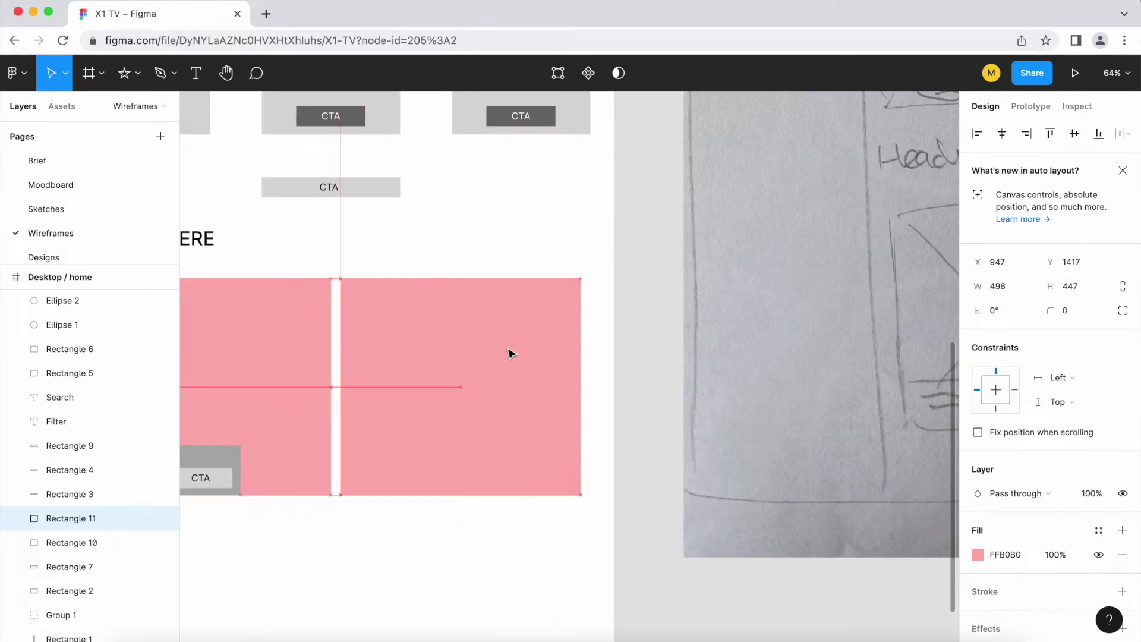
pyautogui.moveTo(510, 353); pyautogui.dragTo(518, 353)
pyautogui.scroll(-5, 375, 265)
pyautogui.scroll(3, 395, 372)
pyautogui.scroll(2, 426, 408)
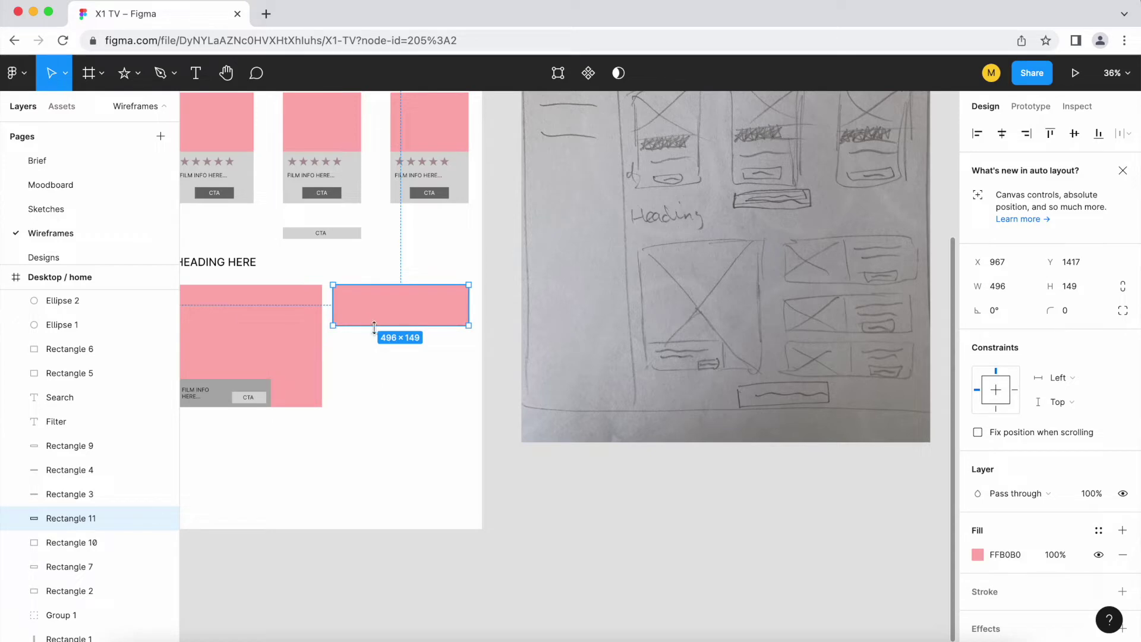
pyautogui.scroll(2, 381, 333)
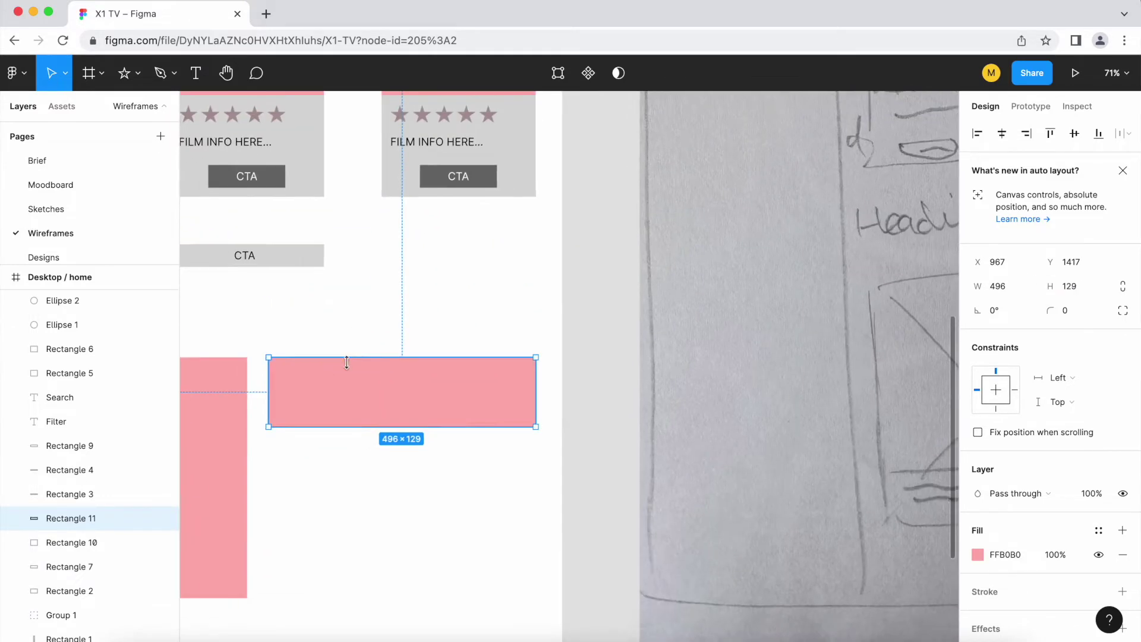
# Duplicate the side block as a light grey right part, then paste in the info text and button.
pyautogui.hotkey('ctrl', 'd')
pyautogui.moveTo(434, 509); pyautogui.dragTo(377, 471)
pyautogui.click(978, 555)
pyautogui.click(833, 579)
pyautogui.scroll(1, 410, 363)
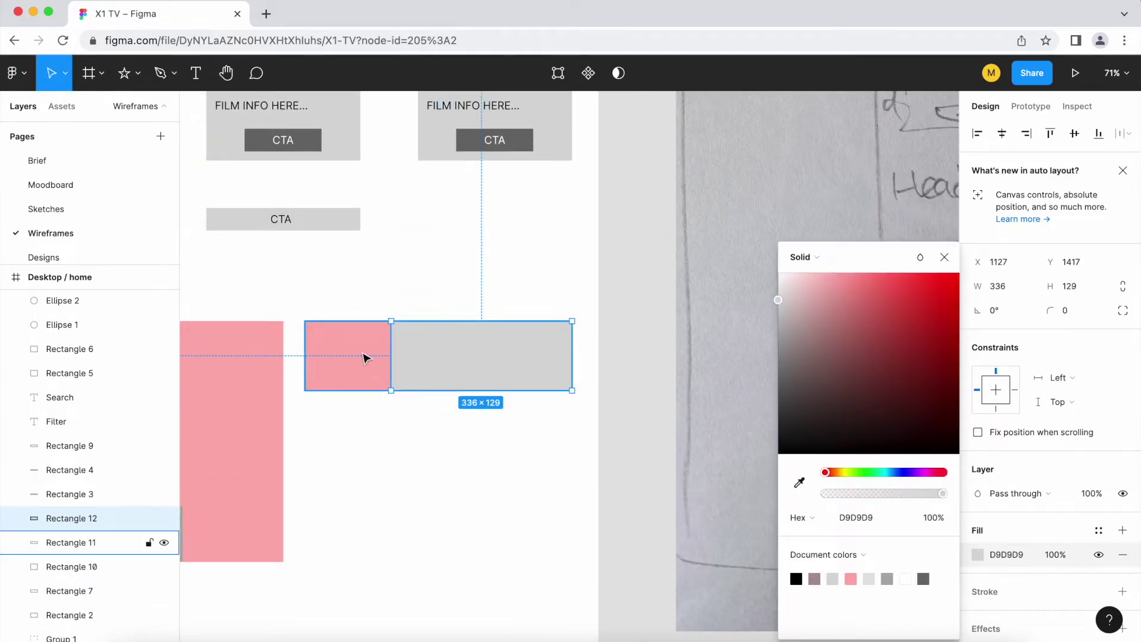
pyautogui.click(428, 428)
pyautogui.scroll(-3, 428, 428)
pyautogui.scroll(2, 428, 433)
pyautogui.hotkey('ctrl', 'v')
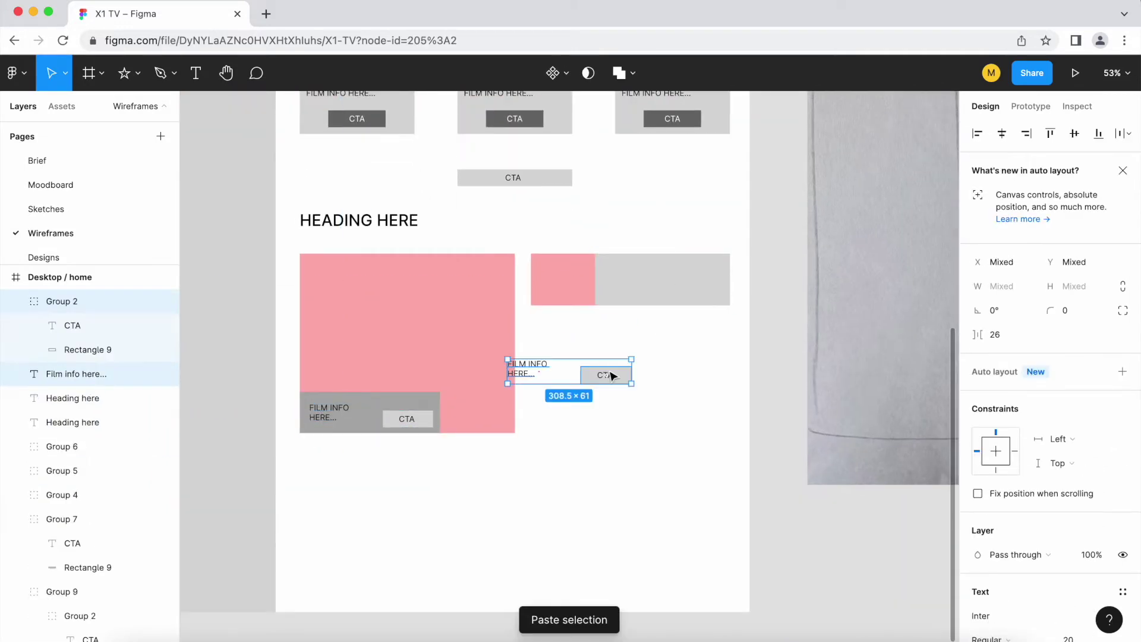
# Align the three film-info groups in the grey area and move the CTA bar slightly lower.
pyautogui.moveTo(570, 371); pyautogui.dragTo(664, 274)
pyautogui.scroll(-2, 654, 309)
pyautogui.scroll(3, 667, 410)
pyautogui.click(644, 462)
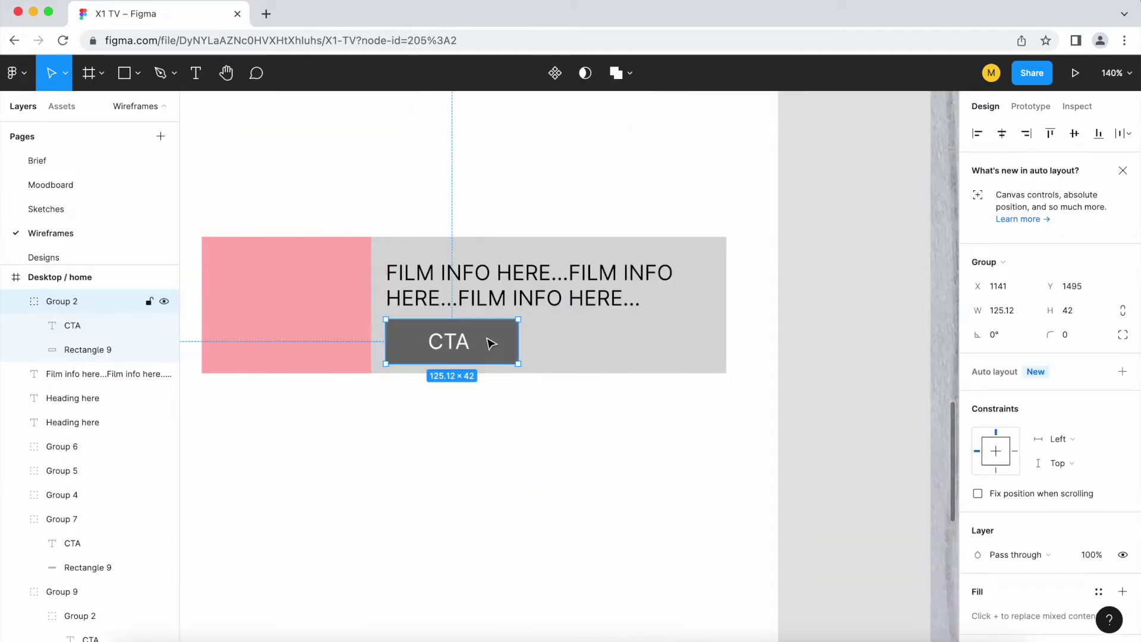
pyautogui.click(634, 304)
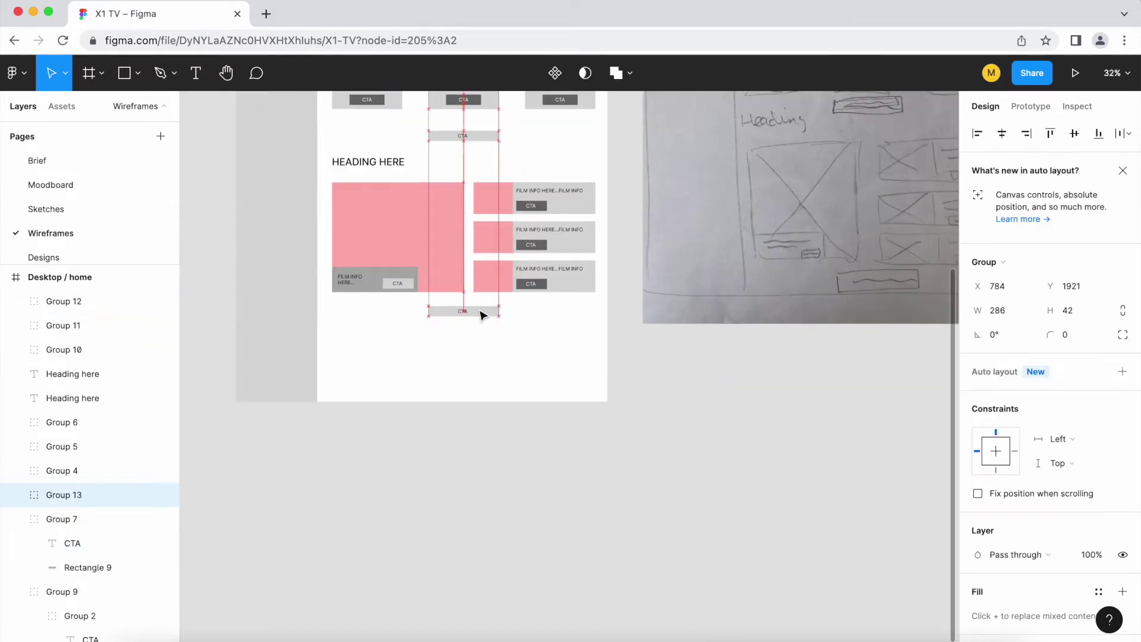
pyautogui.moveTo(482, 315); pyautogui.dragTo(480, 322)
pyautogui.click(477, 138)
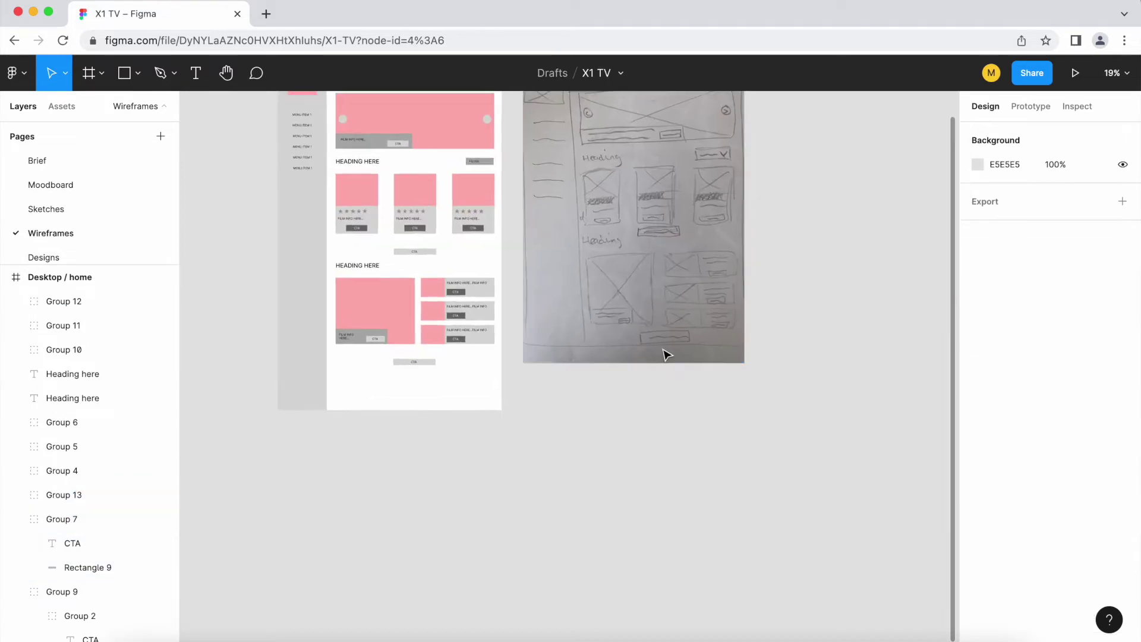
# Give the Desktop / home frame a 12-column layout grid.
pyautogui.scroll(2, 478, 571)
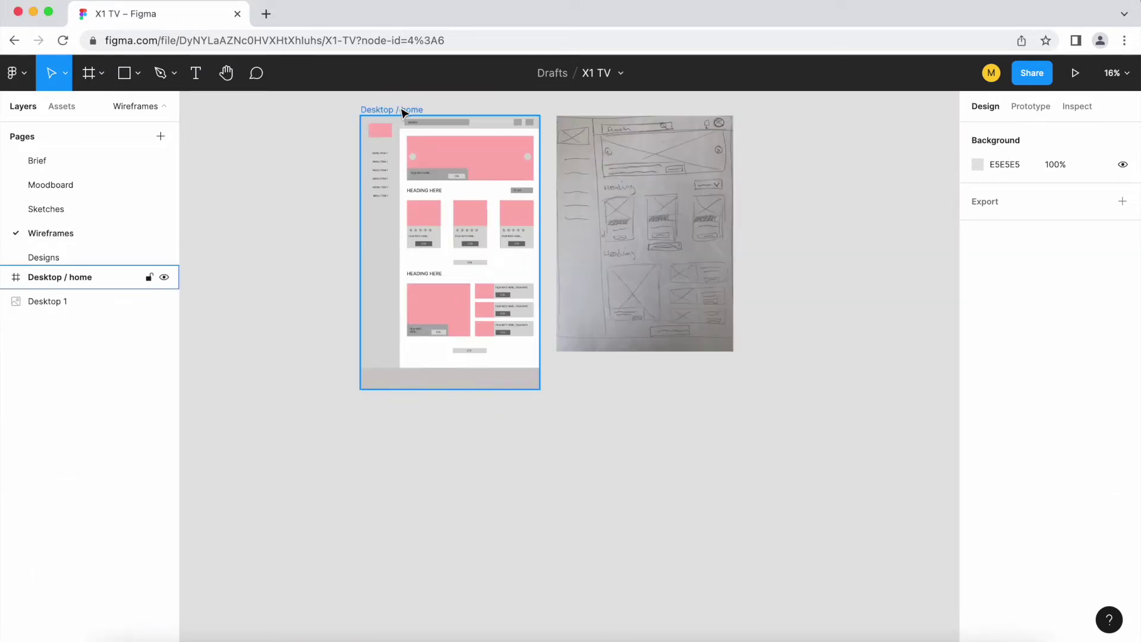
pyautogui.write('12')
pyautogui.press('Tab')
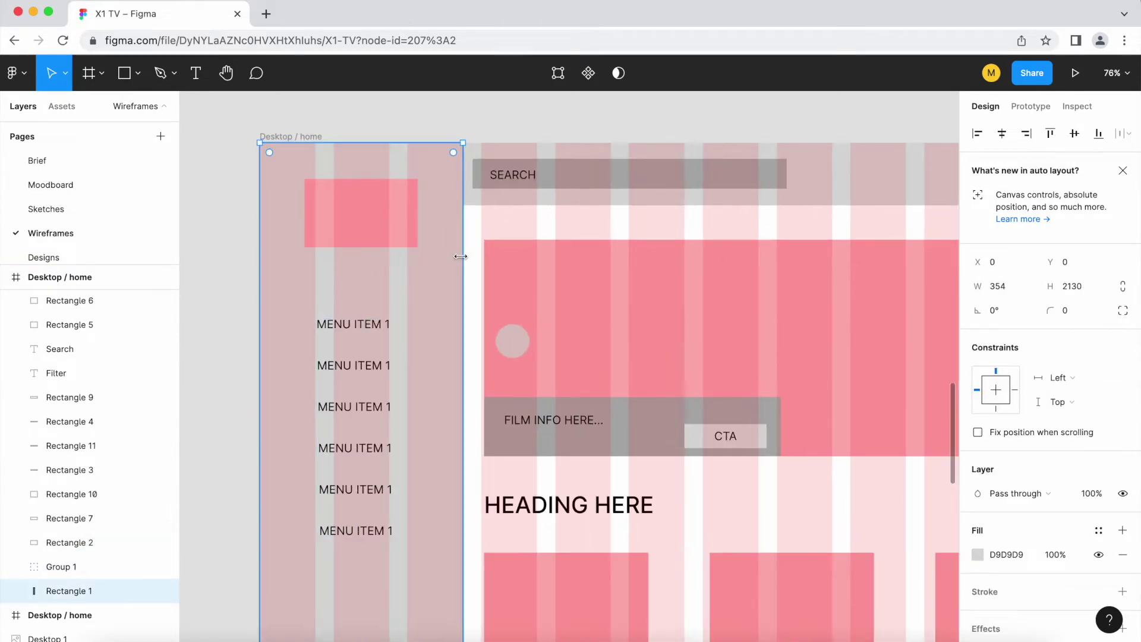
# Group the SEARCH text with its bar and the two header-right squares, then narrow the search bar.
pyautogui.click(351, 324)
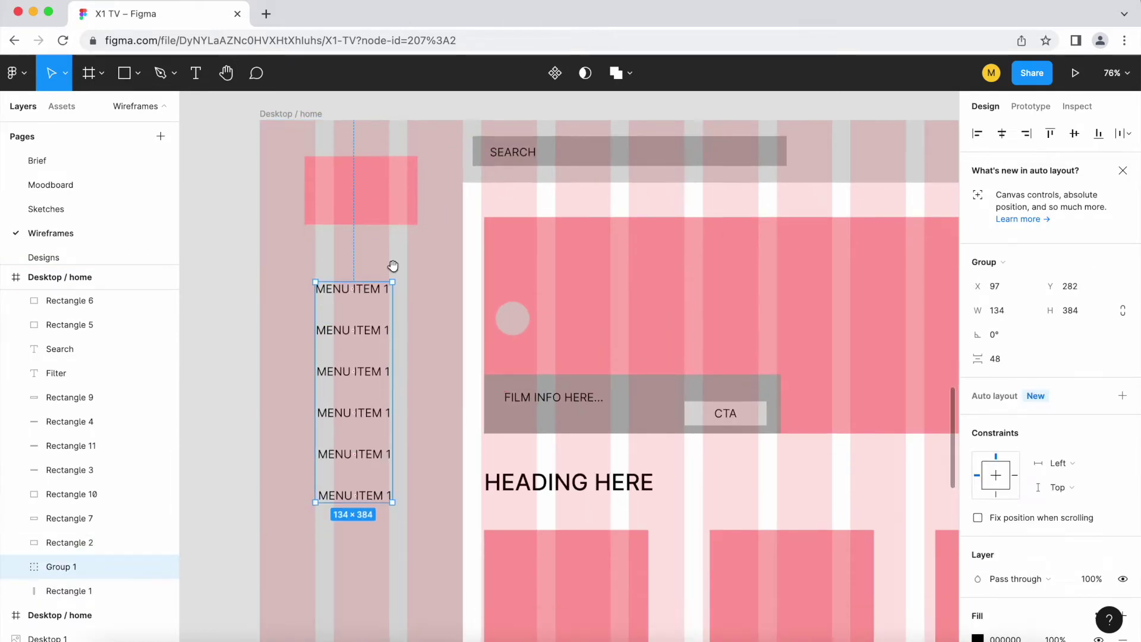
pyautogui.scroll(-3, 393, 265)
pyautogui.click(369, 217)
pyautogui.keyDown('shift'); pyautogui.click(403, 225); pyautogui.keyUp('shift')
pyautogui.hotkey('ctrl', 'g')
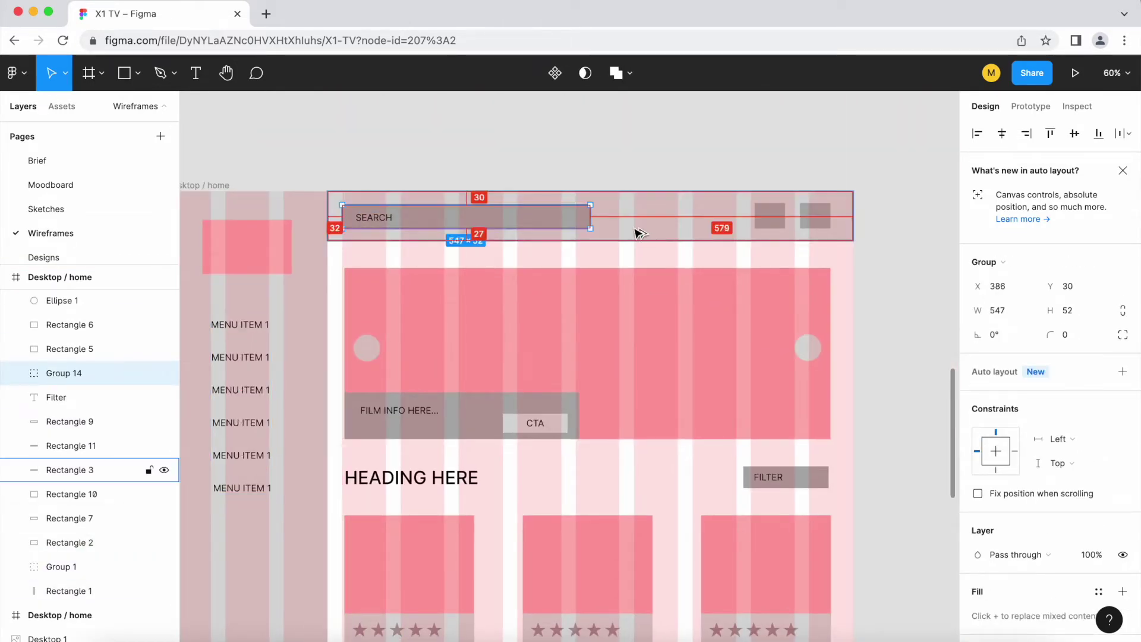
pyautogui.hotkey('ctrl', 'g')
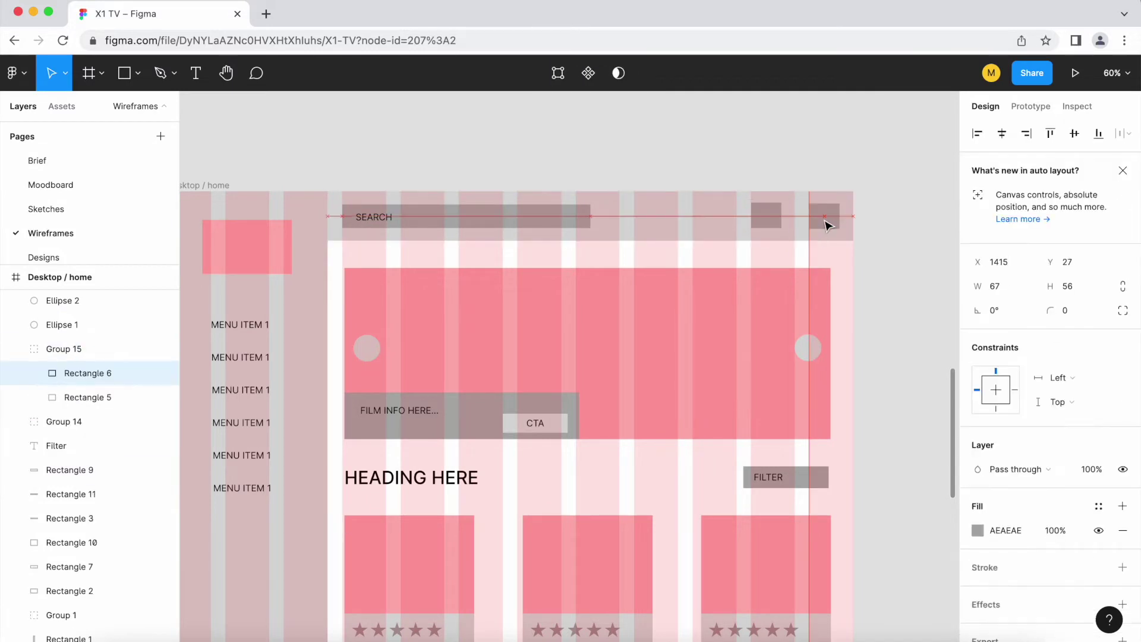
pyautogui.moveTo(591, 217); pyautogui.dragTo(565, 214)
pyautogui.press('Escape')
pyautogui.scroll(-2, 705, 202)
# Widen the pink hero banner to span the grid columns.
pyautogui.click(484, 355)
pyautogui.scroll(3, 677, 324)
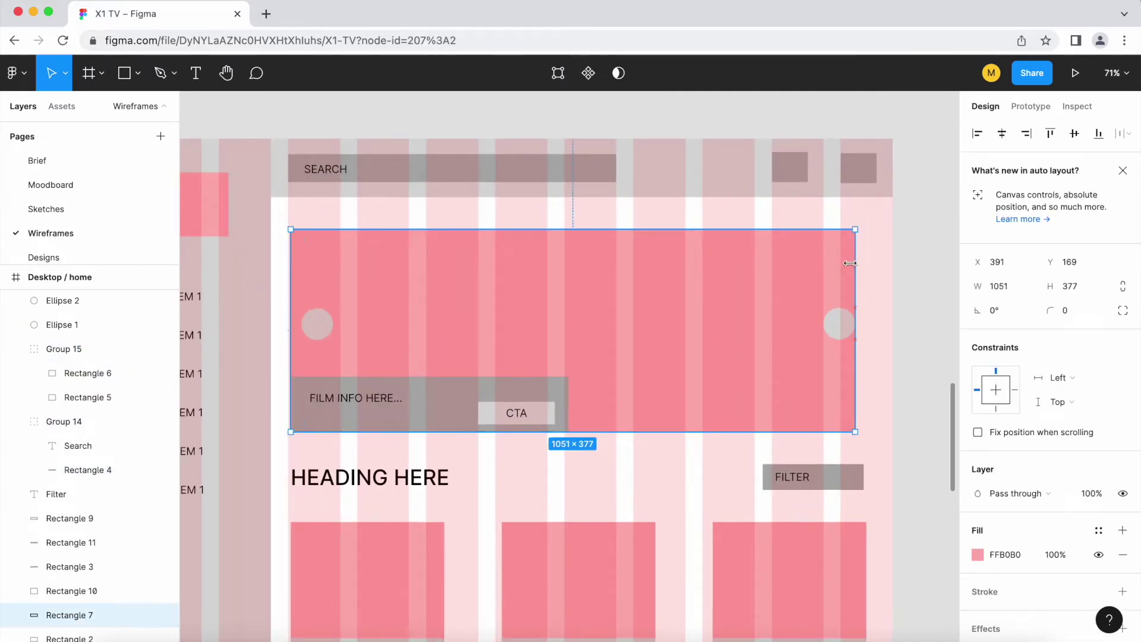
pyautogui.moveTo(840, 256); pyautogui.dragTo(865, 256)
pyautogui.scroll(-2, 840, 256)
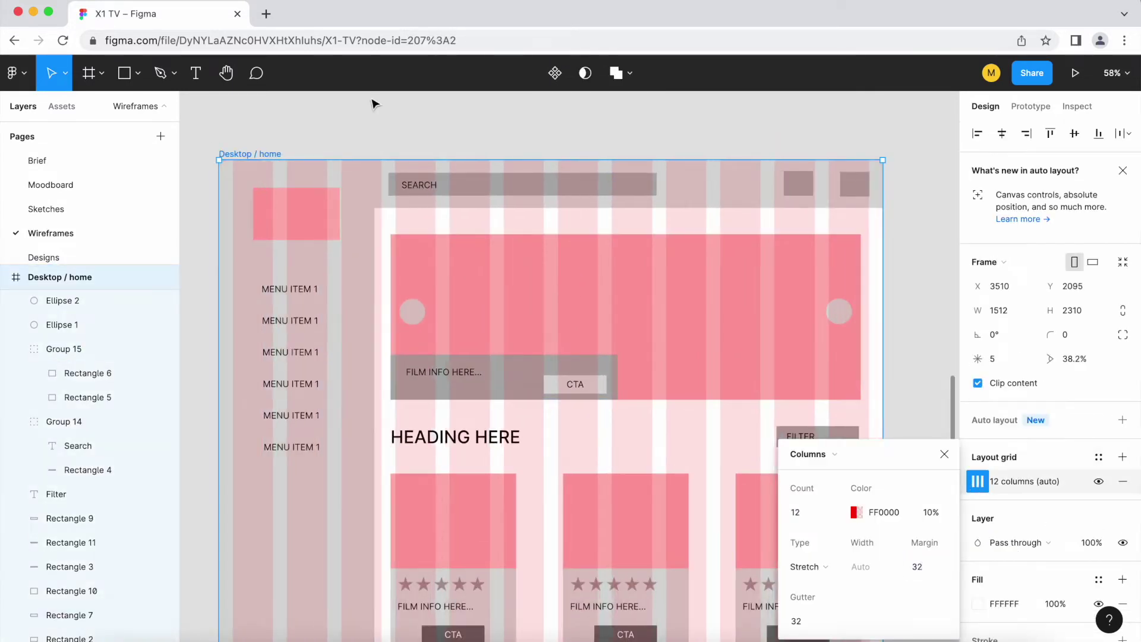
pyautogui.press('Escape')
pyautogui.scroll(2, 852, 164)
# Snap the left header square to a grid column and move the pink logo to the left margin.
pyautogui.doubleClick(852, 164)
pyautogui.moveTo(791, 170); pyautogui.dragTo(782, 168)
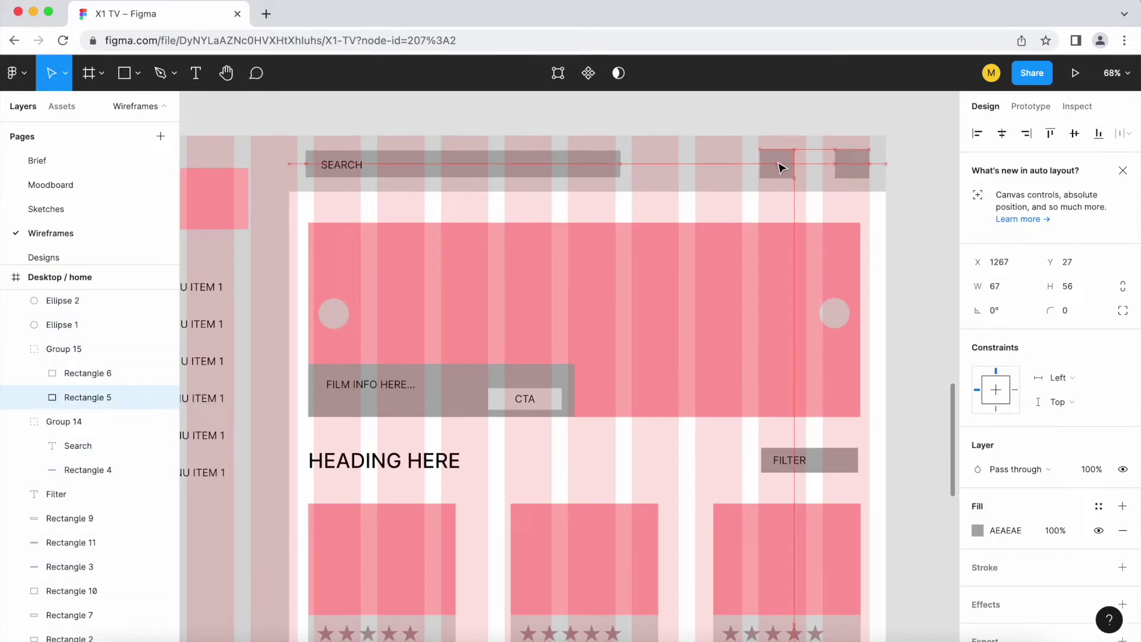
pyautogui.click(333, 164)
pyautogui.hscroll(-3, 427, 149)
pyautogui.scroll(1, 427, 149)
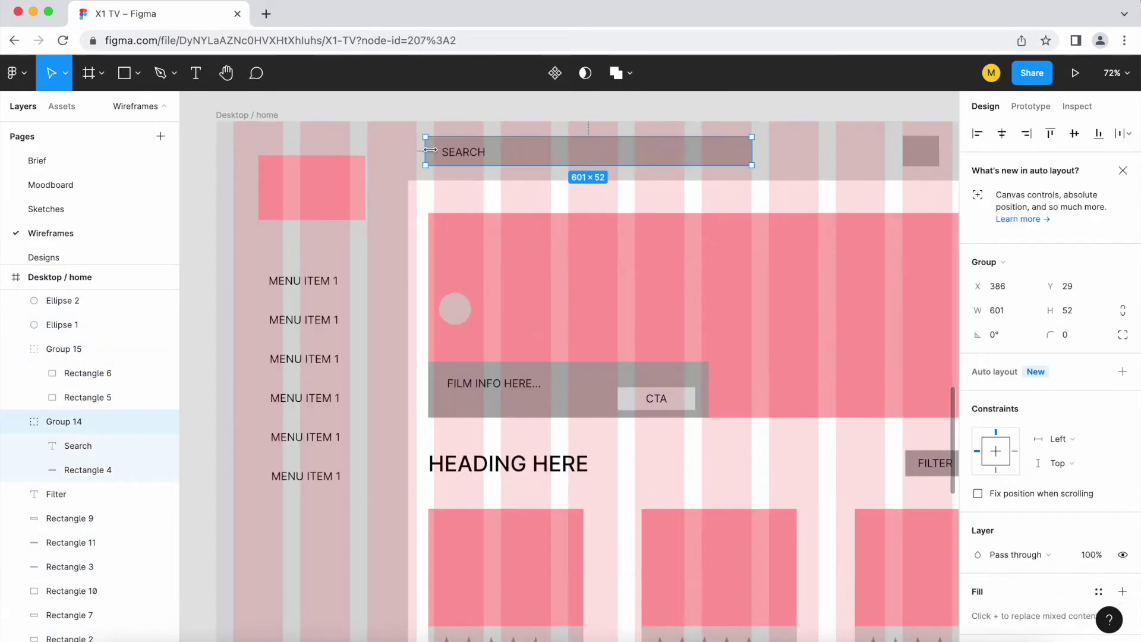
pyautogui.click(382, 101)
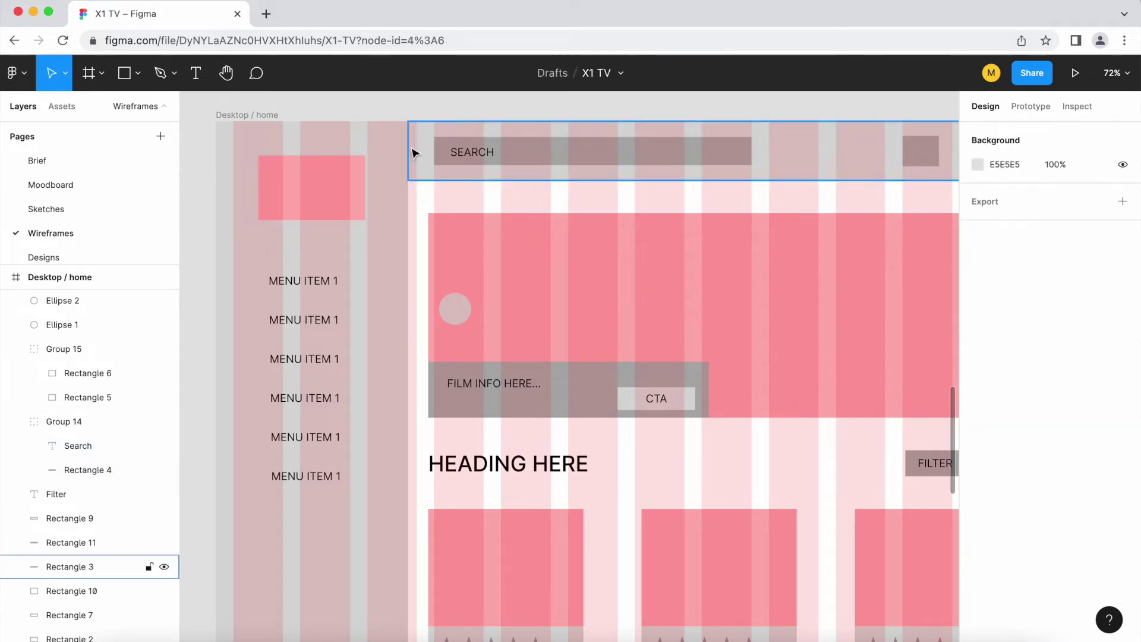
pyautogui.click(413, 153)
pyautogui.scroll(-2, 392, 168)
pyautogui.click(369, 173)
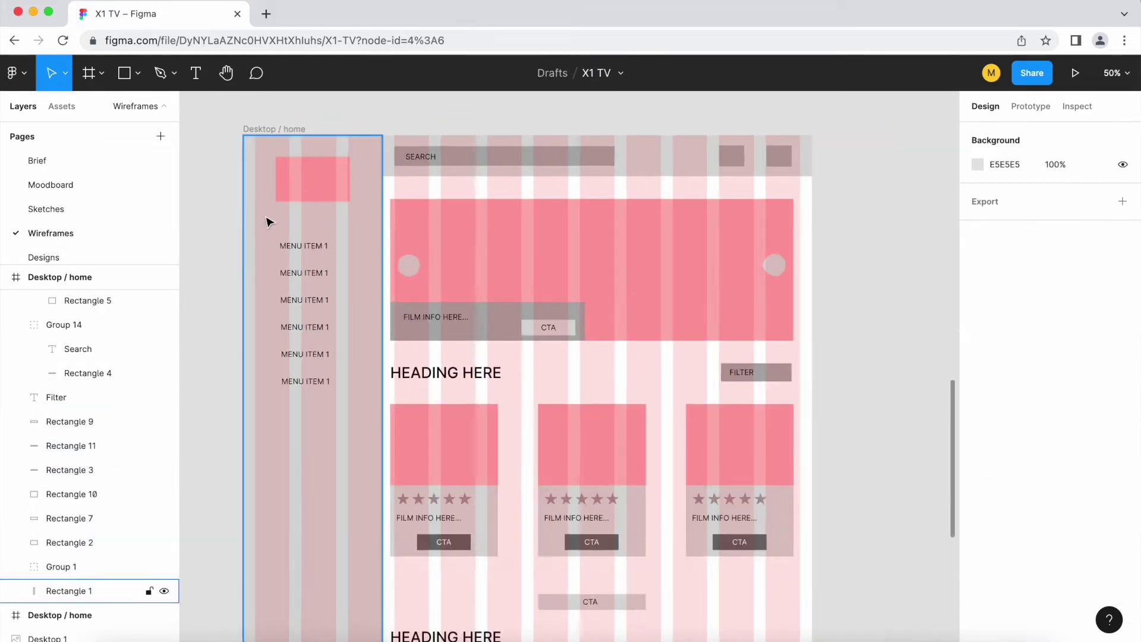
pyautogui.scroll(2, 309, 172)
pyautogui.moveTo(345, 146); pyautogui.dragTo(331, 144)
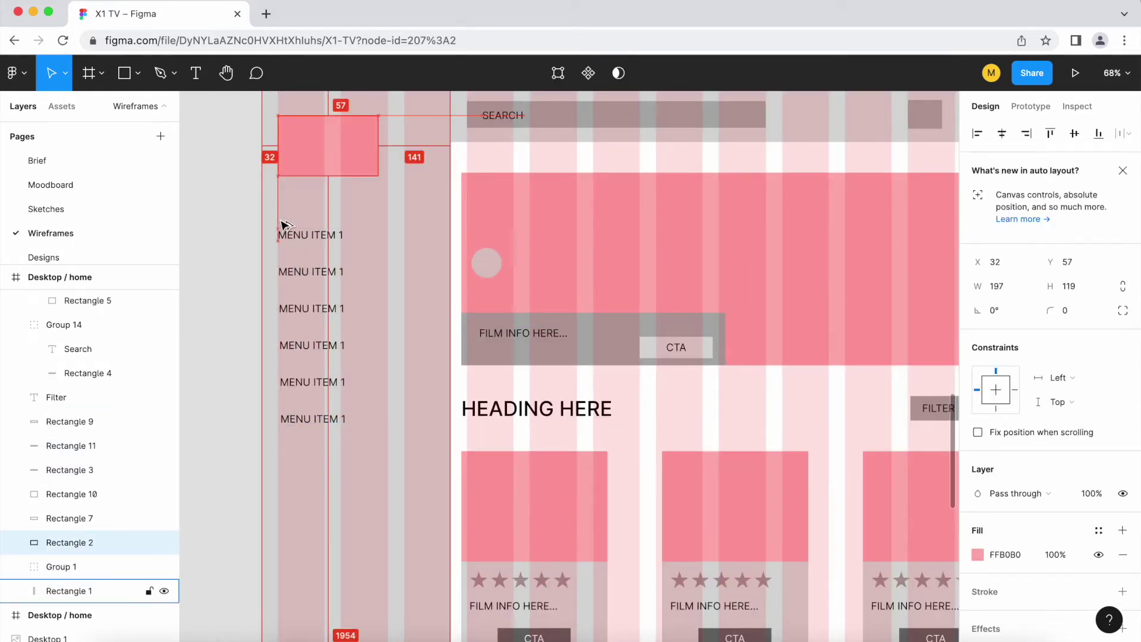
# Check the menu, banner and film card alignment, then group the FILTER bar with its label.
pyautogui.click(321, 178)
pyautogui.scroll(-1, 644, 212)
pyautogui.click(644, 212)
pyautogui.click(794, 254)
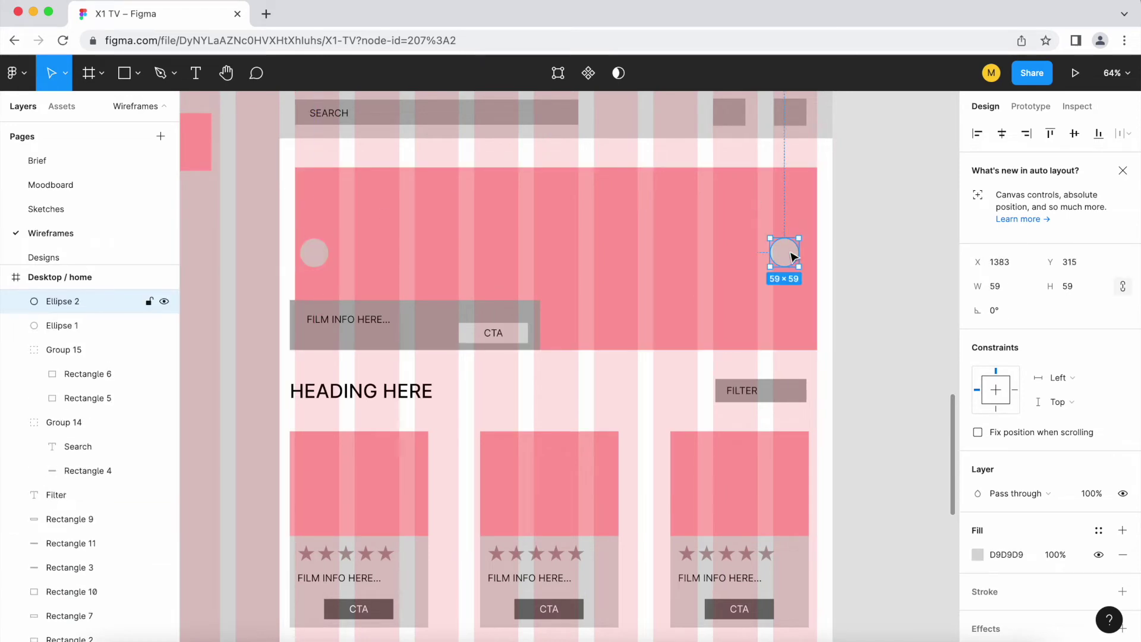
pyautogui.scroll(3, 795, 229)
pyautogui.click(389, 324)
pyautogui.scroll(-3, 805, 293)
pyautogui.scroll(-3, 805, 293)
pyautogui.click(374, 201)
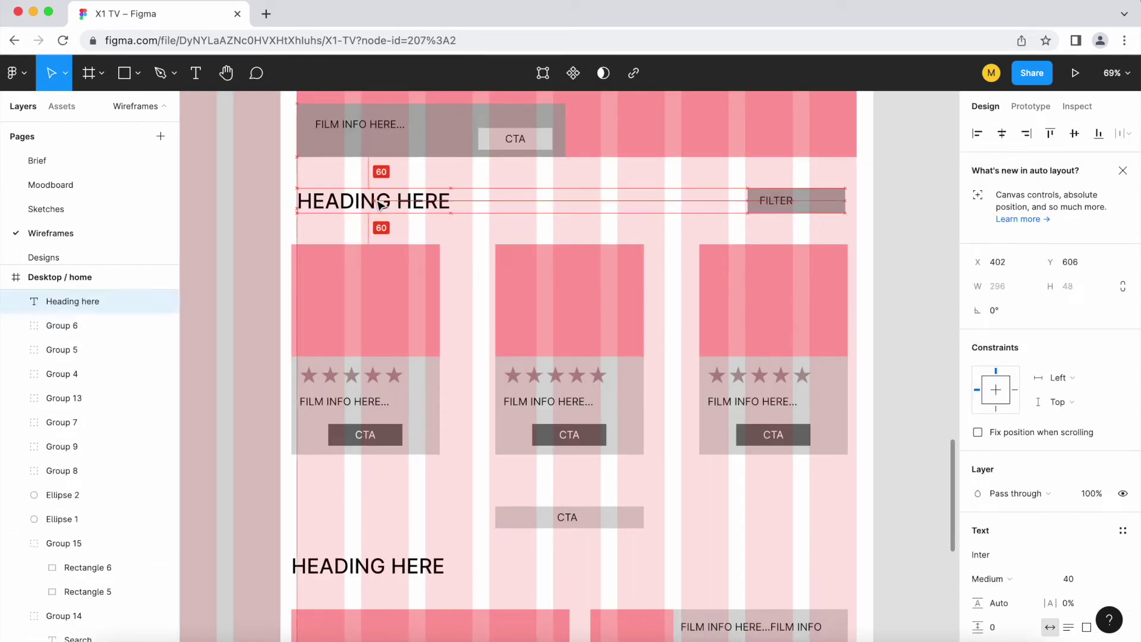
pyautogui.click(819, 211)
pyautogui.hotkey('ctrl', 'g')
# Duplicate the left film card across the row to make three film cards.
pyautogui.scroll(3, 820, 205)
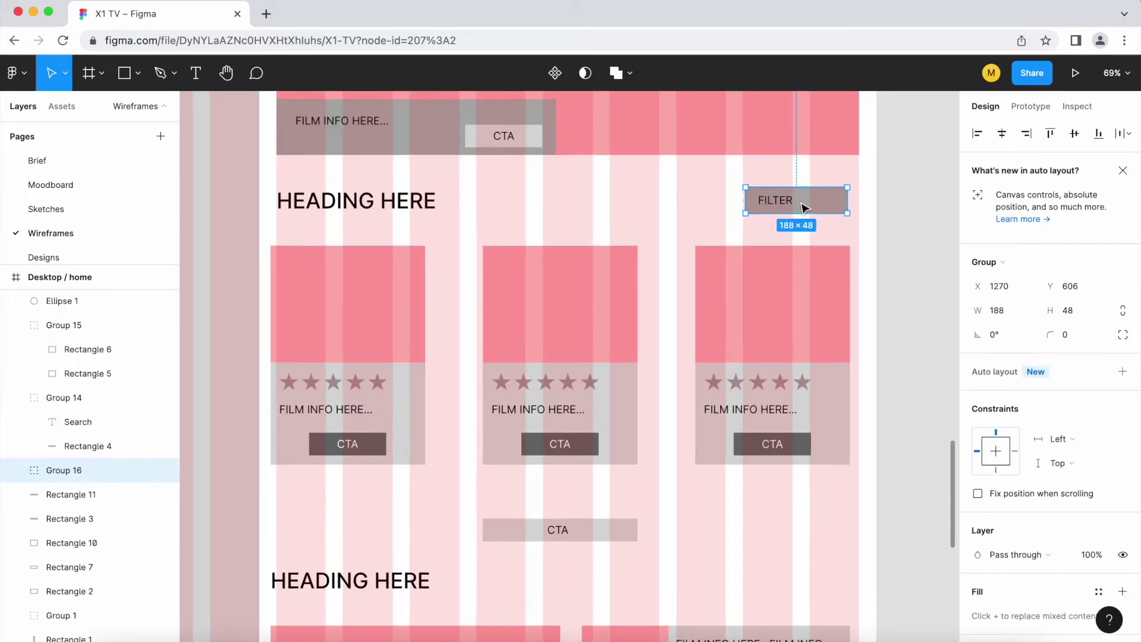
pyautogui.scroll(-2, 869, 200)
pyautogui.click(378, 293)
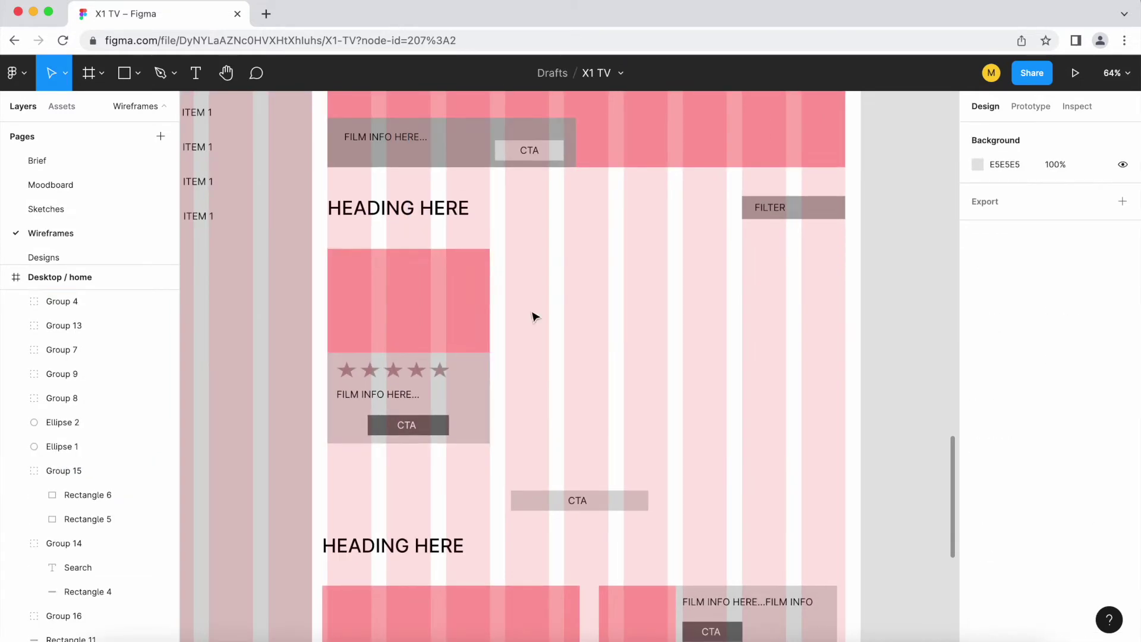
pyautogui.hotkey('ctrl', 'd')
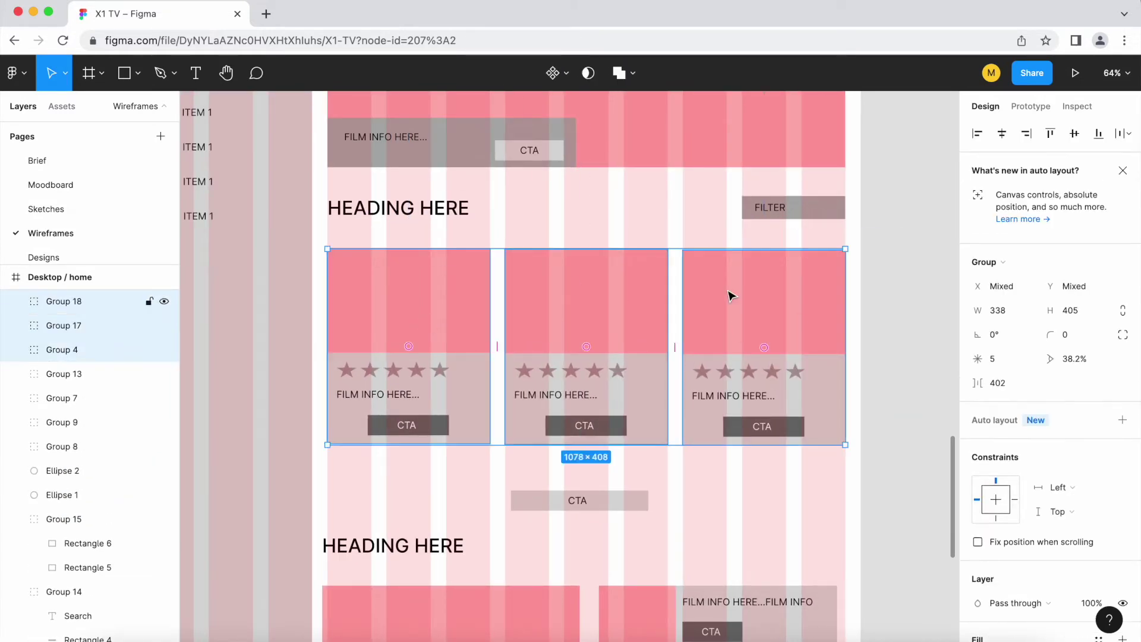
pyautogui.click(452, 208)
pyautogui.scroll(3, 367, 208)
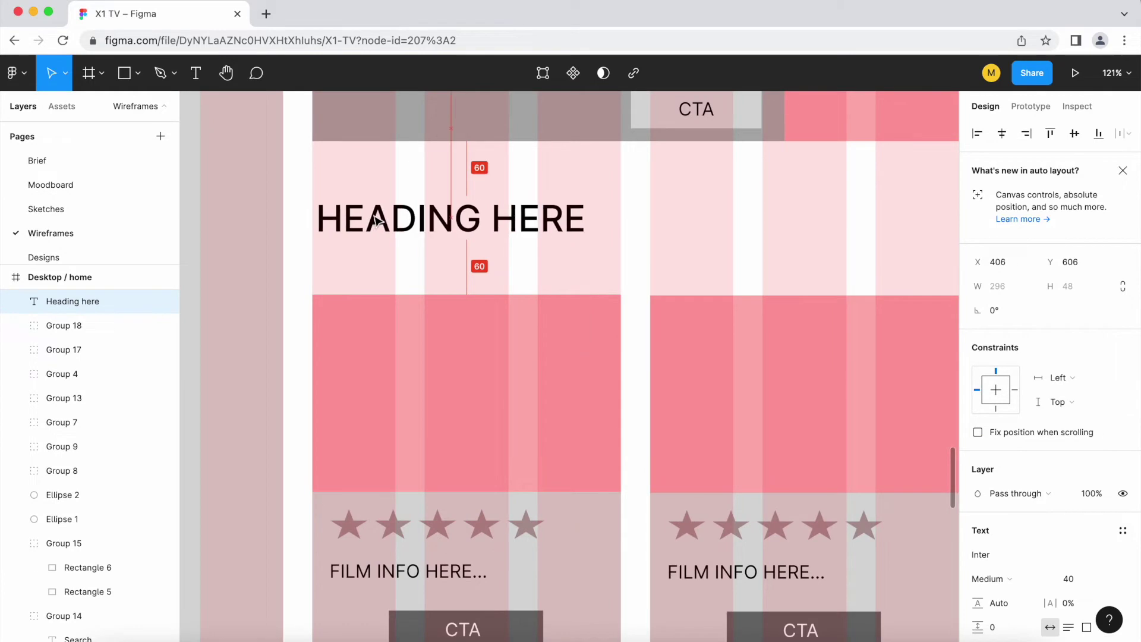
pyautogui.scroll(-3, 417, 238)
pyautogui.click(761, 209)
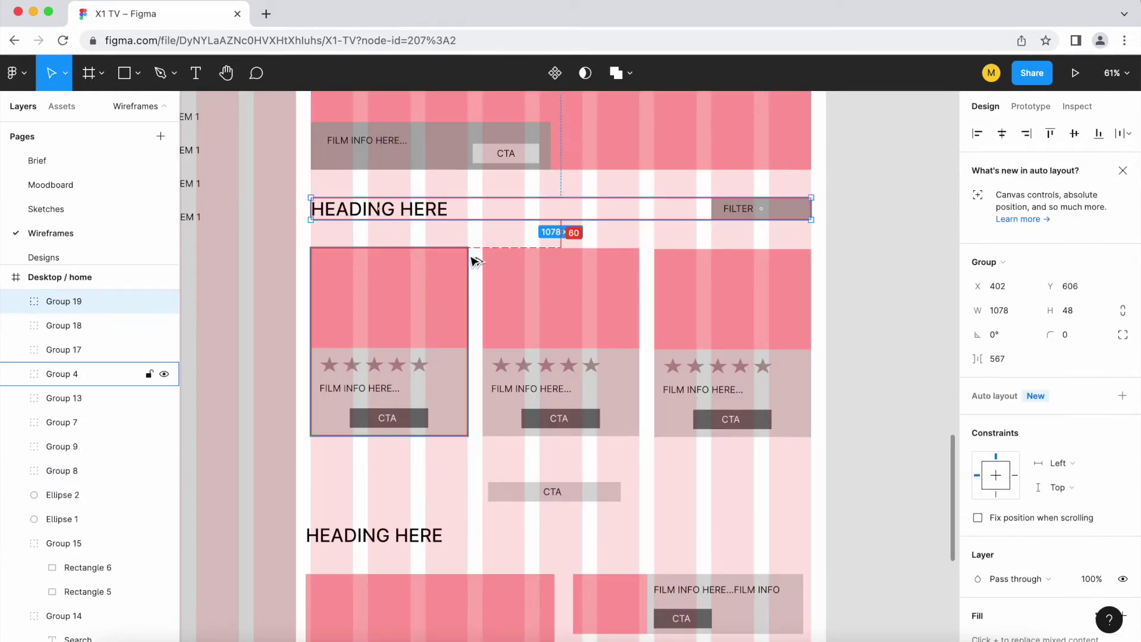
pyautogui.moveTo(887, 220); pyautogui.dragTo(306, 441)
# Replace the cards' FILM INFO HERE text with lorem ipsum from a placeholder-text plugin.
pyautogui.scroll(5, 364, 382)
pyautogui.keyDown('ctrl'); pyautogui.click(445, 381); pyautogui.keyUp('ctrl')
pyautogui.keyDown('ctrl'); pyautogui.click(355, 297); pyautogui.keyUp('ctrl')
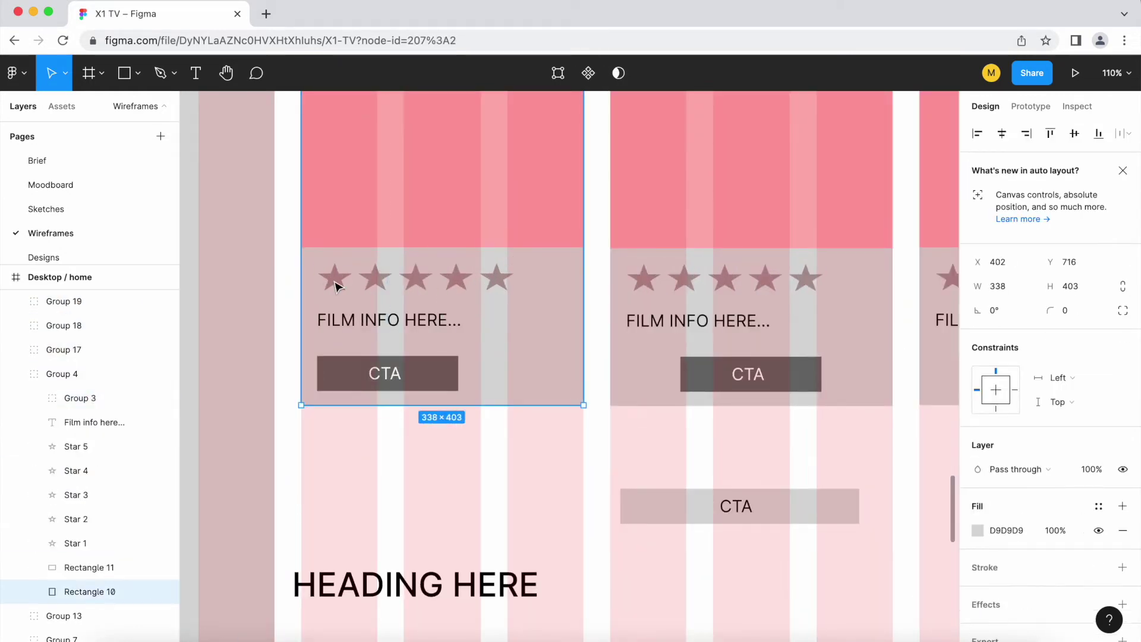
pyautogui.keyDown('ctrl'); pyautogui.click(334, 277); pyautogui.keyUp('ctrl')
pyautogui.scroll(3, 343, 321)
pyautogui.keyDown('ctrl'); pyautogui.click(394, 270); pyautogui.keyUp('ctrl')
pyautogui.keyDown('ctrl'); pyautogui.click(467, 351); pyautogui.keyUp('ctrl')
pyautogui.scroll(-5, 467, 351)
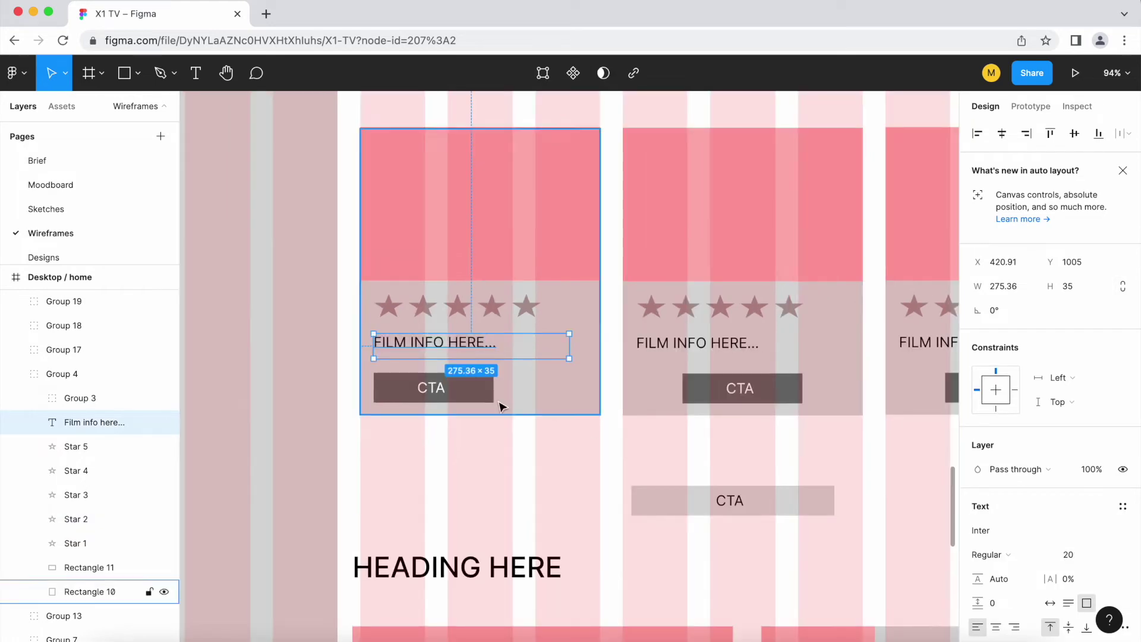
pyautogui.scroll(3, 509, 370)
pyautogui.click(16, 73)
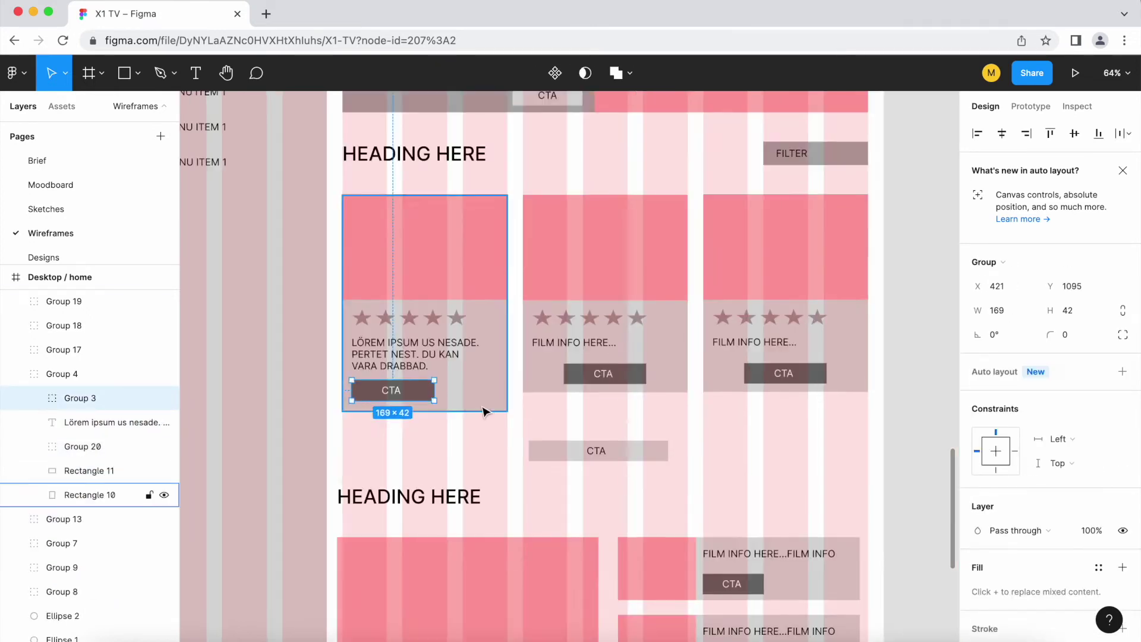
pyautogui.click(1070, 286)
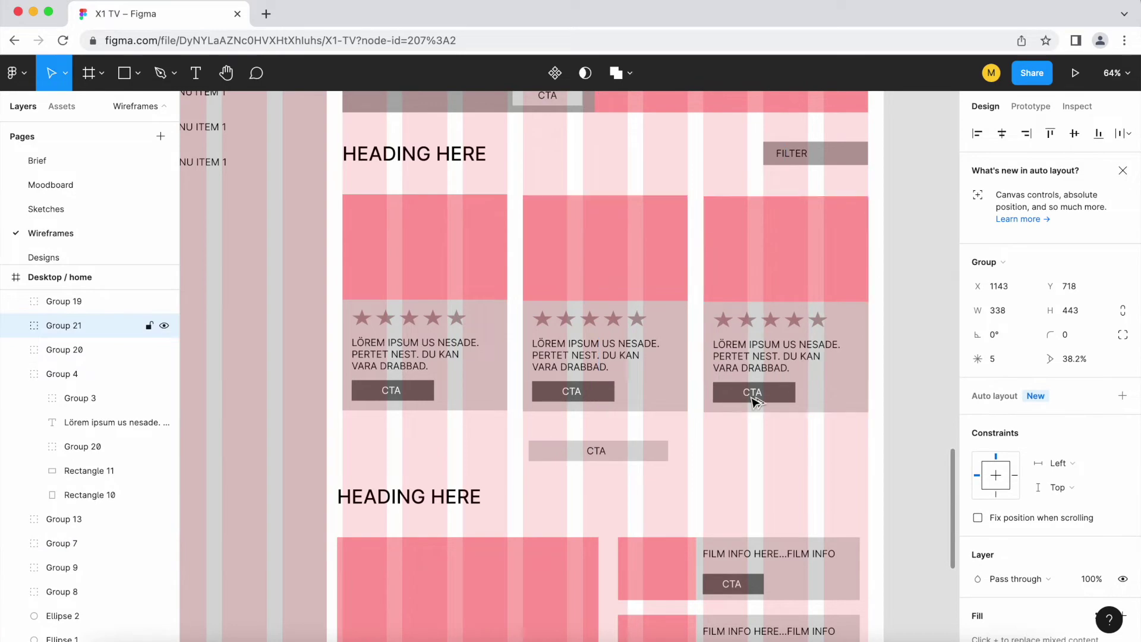
# Fill the featured card's FILM INFO HERE text with Lörem ipsum and tuck it into the band's corner.
pyautogui.scroll(3, 612, 380)
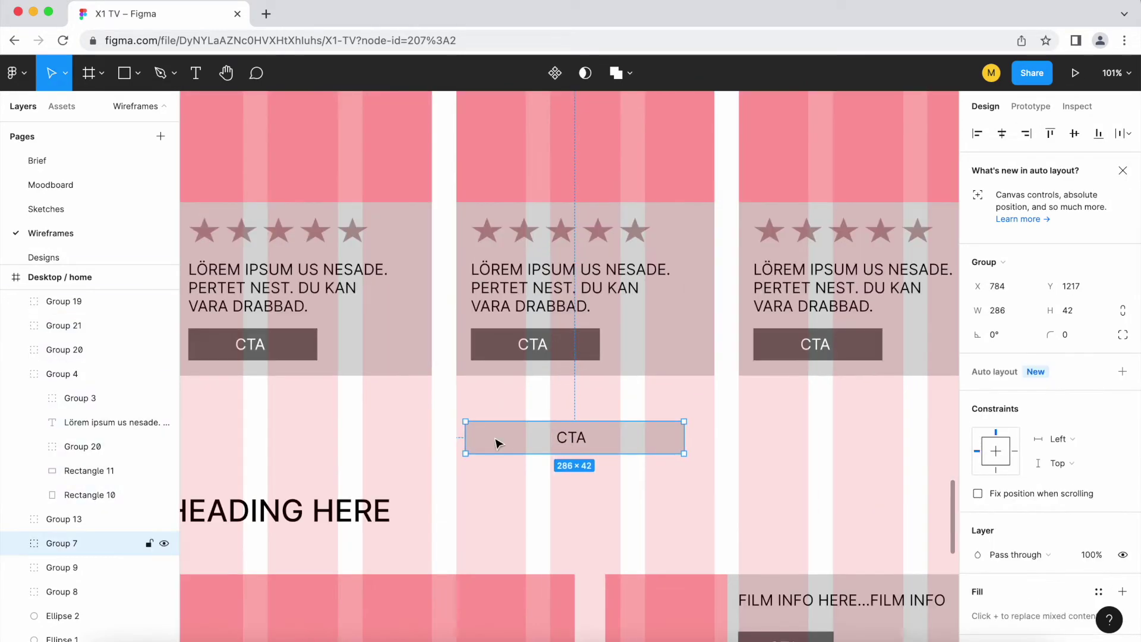
pyautogui.scroll(3, 591, 438)
pyautogui.click(589, 333)
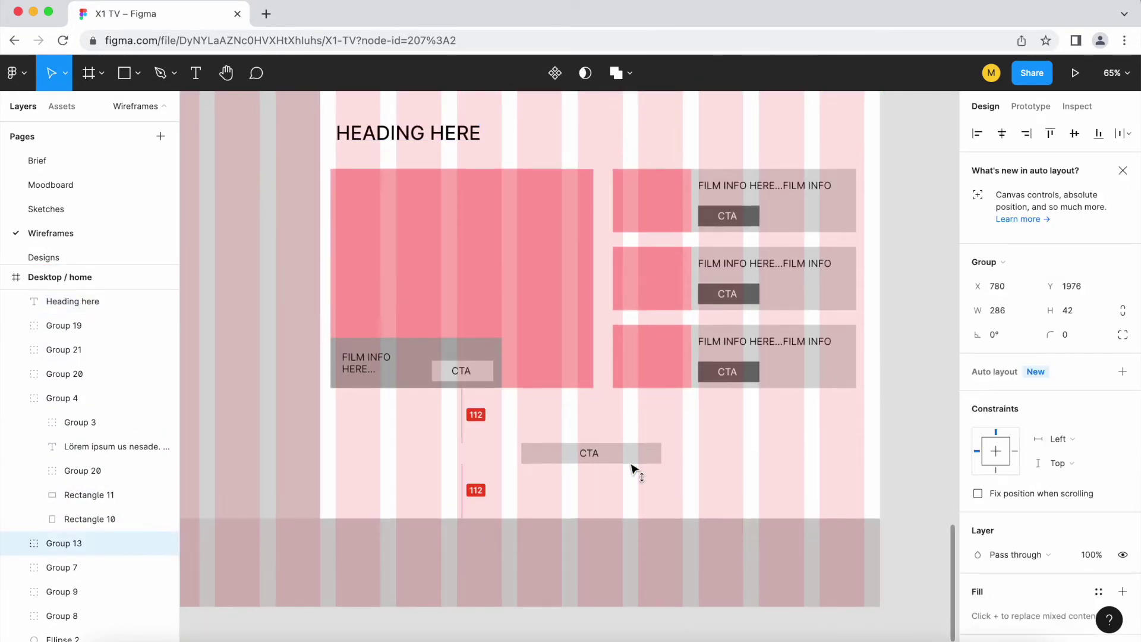
pyautogui.moveTo(586, 439); pyautogui.dragTo(540, 286)
pyautogui.scroll(3, 458, 232)
pyautogui.keyDown('ctrl'); pyautogui.click(458, 232); pyautogui.keyUp('ctrl')
pyautogui.click(436, 532)
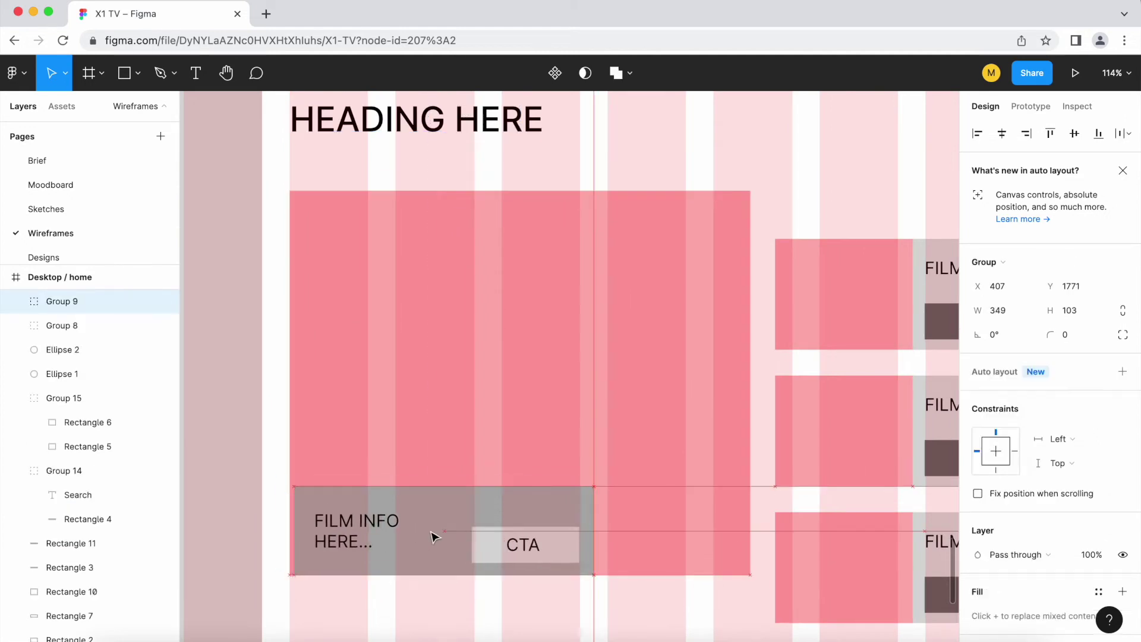
pyautogui.scroll(-3, 551, 533)
pyautogui.doubleClick(404, 510)
pyautogui.hotkey('ctrl', 'alt', 'p')
pyautogui.moveTo(766, 287); pyautogui.dragTo(777, 288)
pyautogui.scroll(2, 523, 349)
pyautogui.moveTo(396, 357); pyautogui.dragTo(389, 354)
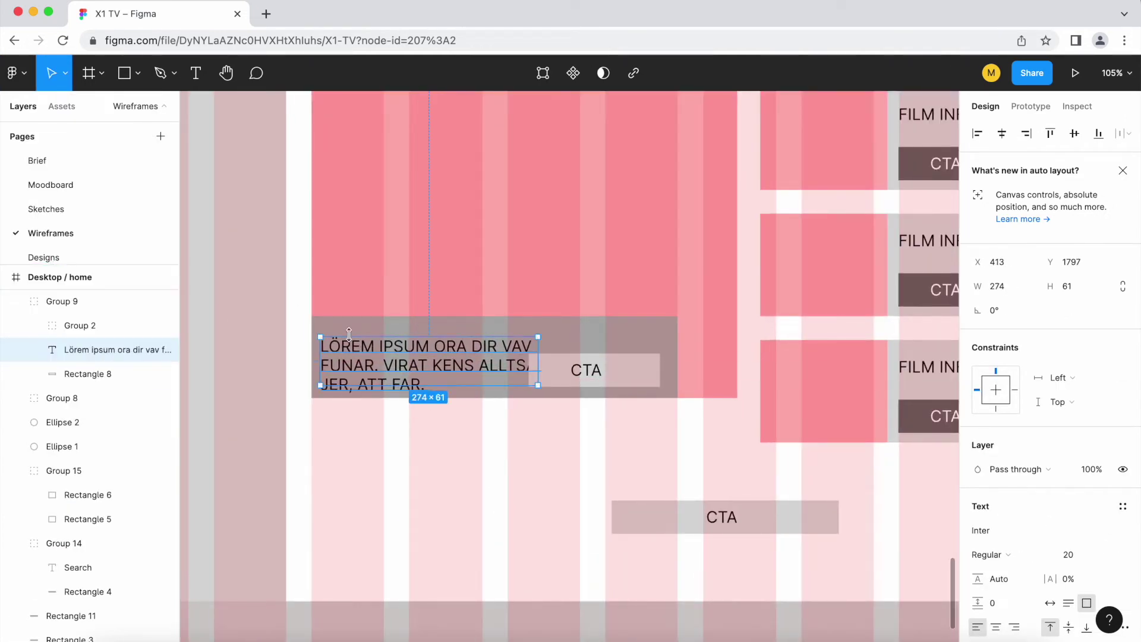
# Widen the grey band to the pink image's edge and group the CTA, moved to the right.
pyautogui.click(599, 372)
pyautogui.click(641, 389)
pyautogui.moveTo(678, 357); pyautogui.dragTo(738, 356)
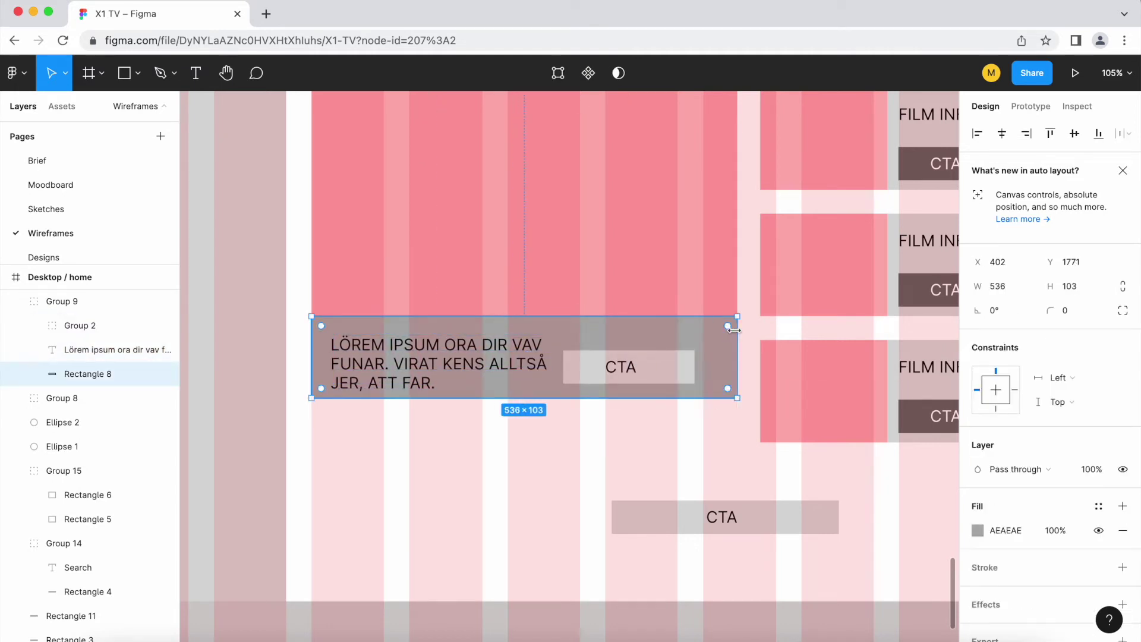
pyautogui.moveTo(597, 372); pyautogui.dragTo(663, 363)
pyautogui.doubleClick(668, 369)
pyautogui.click(661, 368)
pyautogui.press('Return')
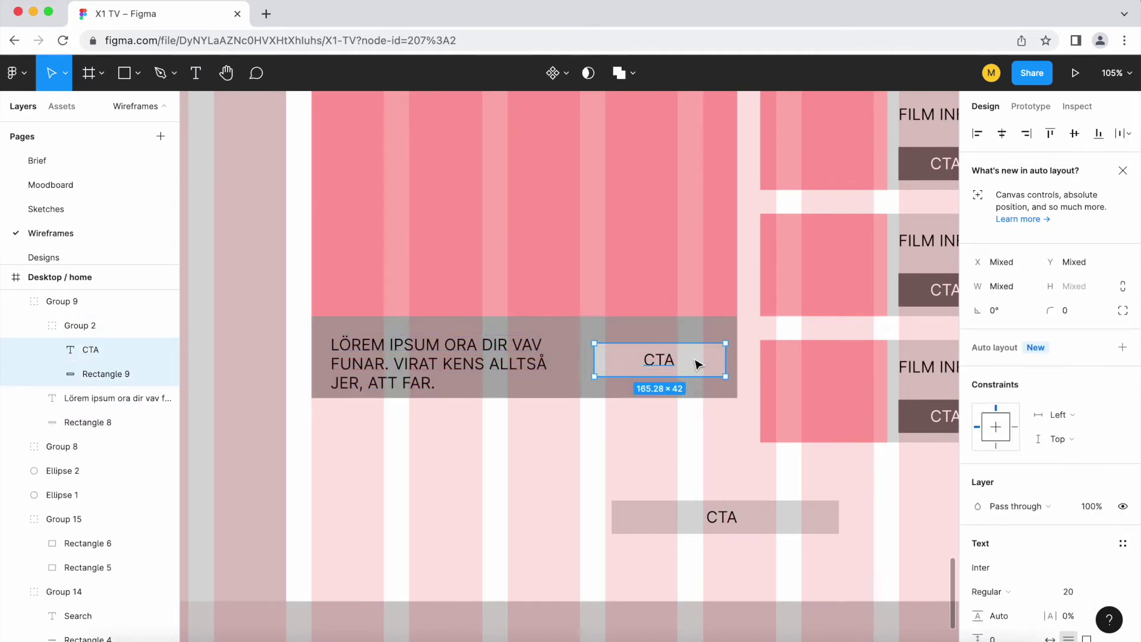
pyautogui.hotkey('ctrl', 'g')
# Group the grey text band with the pink featured image.
pyautogui.scroll(5, 701, 348)
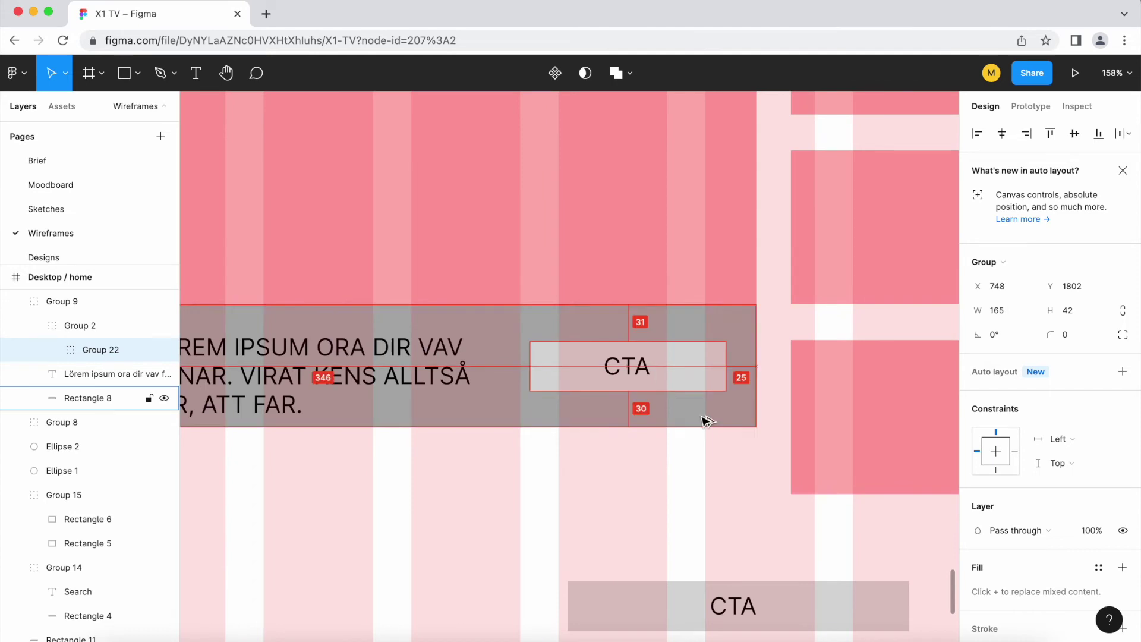
pyautogui.click(703, 418)
pyautogui.scroll(-5, 654, 356)
pyautogui.keyDown('shift'); pyautogui.click(570, 224); pyautogui.keyUp('shift')
pyautogui.hotkey('ctrl', 'g')
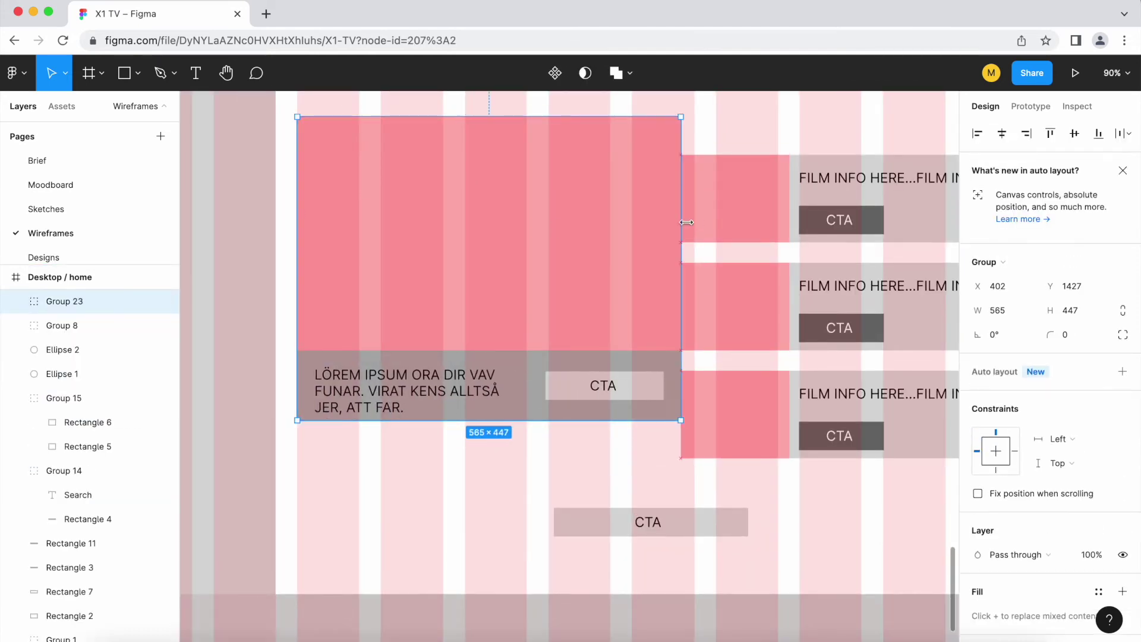
pyautogui.scroll(-3, 682, 222)
pyautogui.click(797, 187)
pyautogui.scroll(2, 770, 275)
# Narrow the film-info card's background, undoing an extra duplicate.
pyautogui.moveTo(824, 296); pyautogui.dragTo(810, 296)
pyautogui.click(591, 342)
pyautogui.scroll(-2, 591, 342)
pyautogui.click(581, 311)
pyautogui.hotkey('ctrl', 'd')
pyautogui.hotkey('ctrl', 'd')
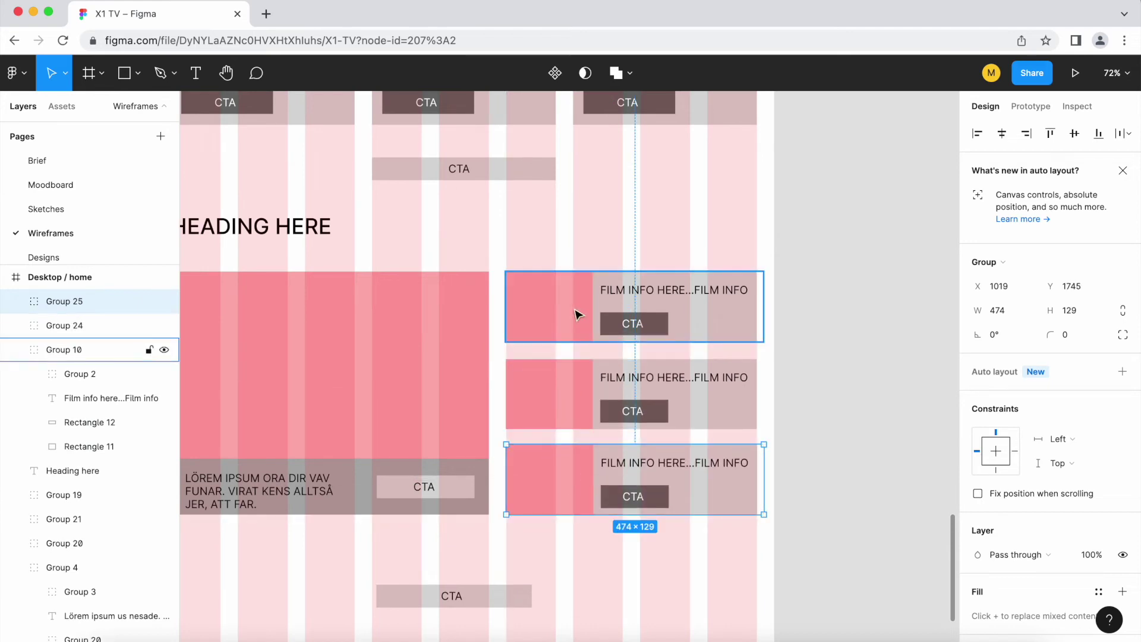
pyautogui.scroll(3, 583, 316)
pyautogui.click(773, 324)
pyautogui.doubleClick(672, 262)
pyautogui.hotkey('ctrl', 'z')
pyautogui.hotkey('ctrl', 'z')
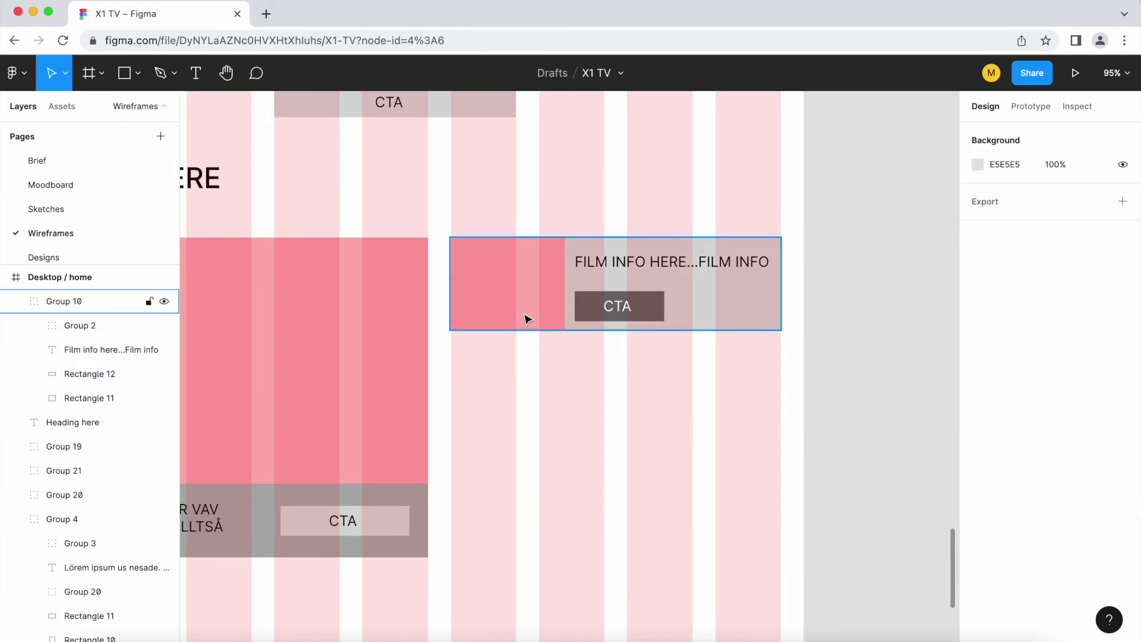
# Reposition the film-info card's CTA button to the right and adjust its width.
pyautogui.moveTo(625, 307)
pyautogui.mouseDown()
pyautogui.moveTo(733, 315)
pyautogui.moveTo(713, 309)
pyautogui.mouseUp()
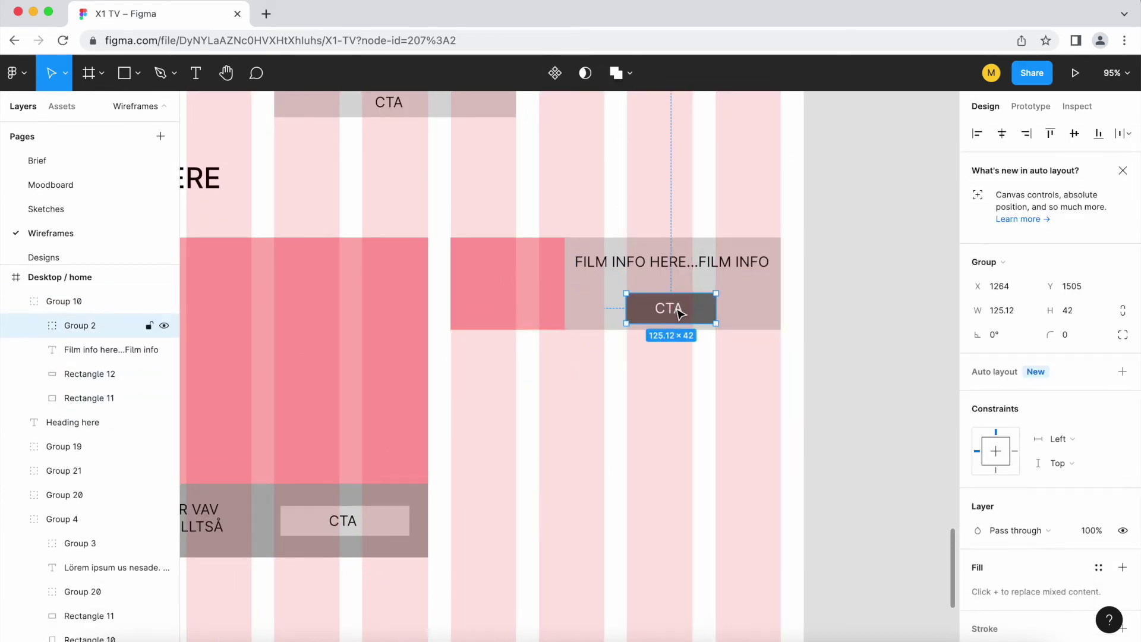
pyautogui.click(451, 494)
pyautogui.moveTo(451, 494); pyautogui.dragTo(440, 494)
pyautogui.scroll(3, 440, 495)
pyautogui.click(1023, 320)
pyautogui.scroll(5, 533, 497)
pyautogui.moveTo(517, 497); pyautogui.dragTo(523, 497)
pyautogui.press('Escape')
# Duplicate the film-info card twice so three copies stack beside the featured card.
pyautogui.scroll(-8, 576, 327)
pyautogui.click(579, 353)
pyautogui.scroll(3, 579, 357)
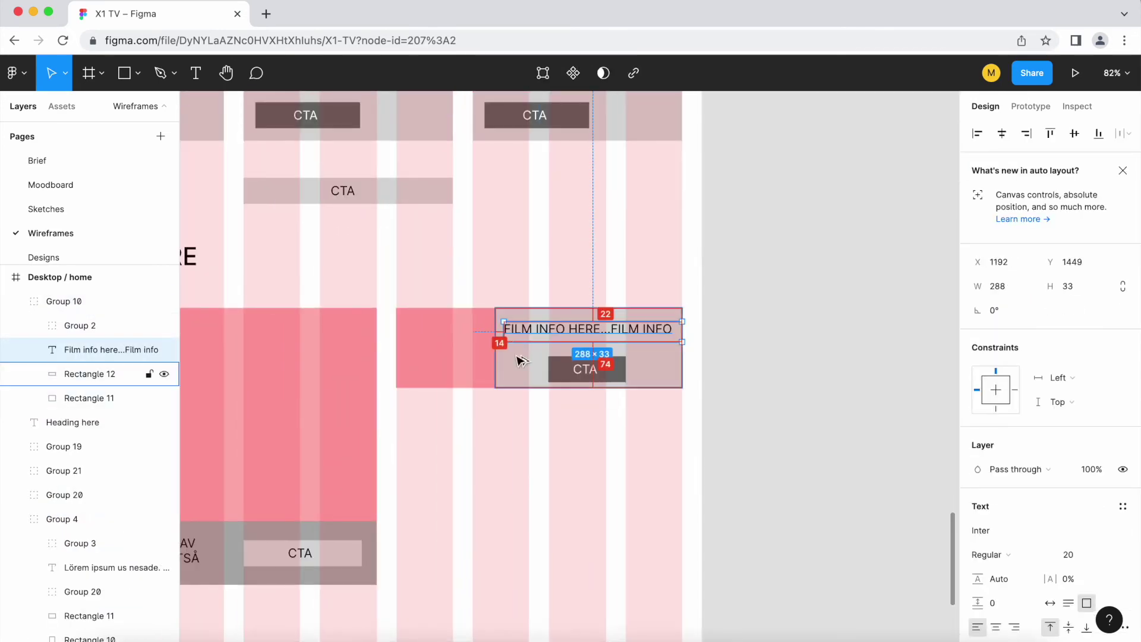
pyautogui.scroll(3, 565, 369)
pyautogui.scroll(-3, 567, 328)
pyautogui.click(481, 395)
pyautogui.scroll(1, 525, 191)
pyautogui.scroll(-3, 476, 268)
pyautogui.moveTo(452, 266)
pyautogui.mouseDown()
pyautogui.moveTo(456, 374)
pyautogui.moveTo(452, 363)
pyautogui.mouseUp()
pyautogui.press('super+d')
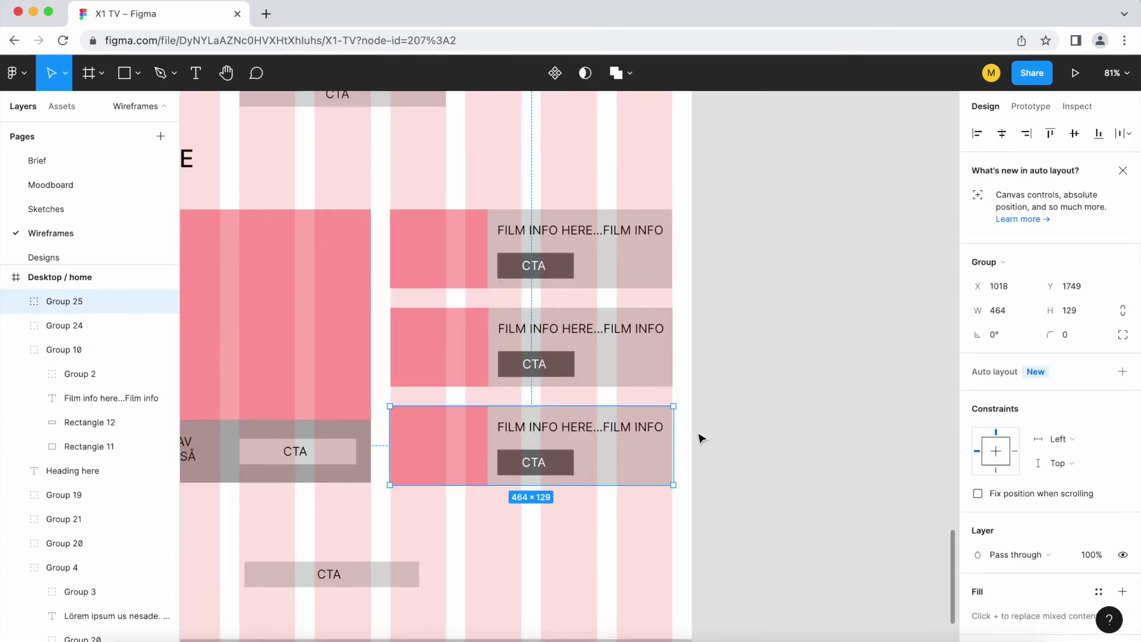
# Adjust the middle card's film info text within its card group.
pyautogui.doubleClick(519, 408)
pyautogui.scroll(3, 519, 409)
pyautogui.scroll(3, 608, 356)
pyautogui.click(654, 241)
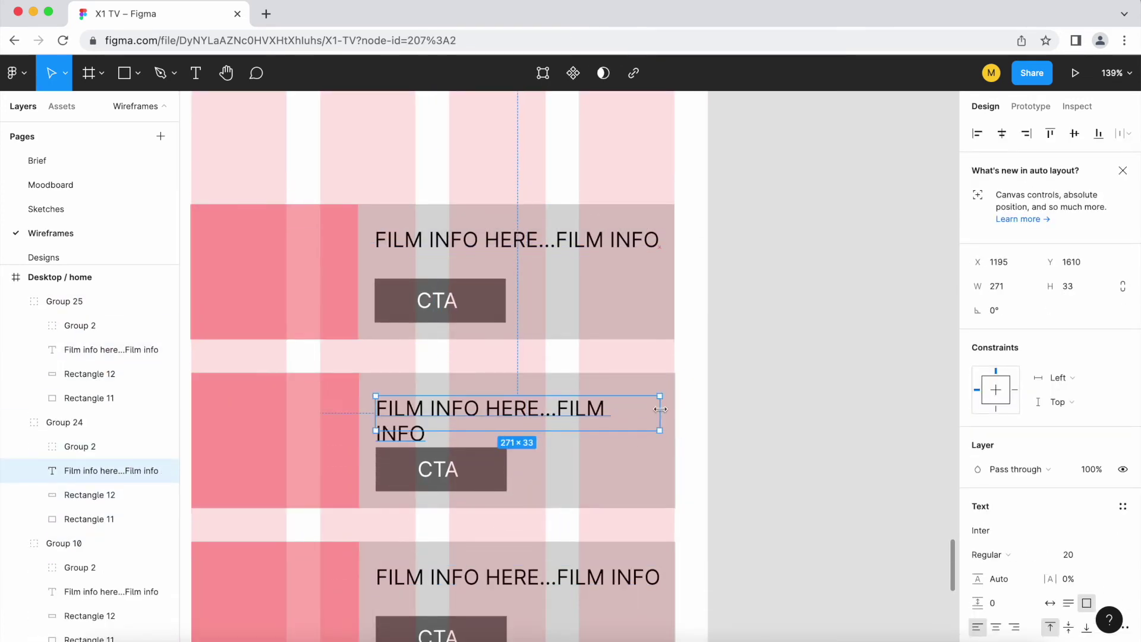
pyautogui.scroll(-3, 688, 357)
pyautogui.hotkey('shift', 'Return')
pyautogui.press('-')
pyautogui.scroll(-2, 544, 454)
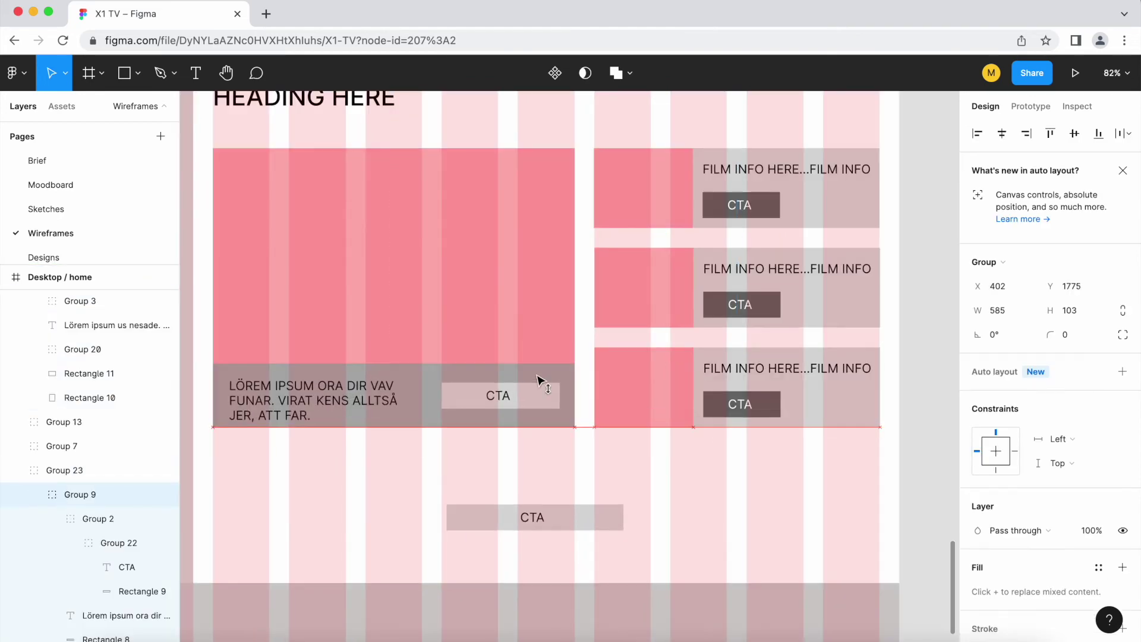
# Move the lone CTA bar up beneath the cards and widen it slightly.
pyautogui.click(547, 355)
pyautogui.press('Escape')
pyautogui.scroll(-1, 345, 479)
pyautogui.click(472, 374)
pyautogui.moveTo(471, 373); pyautogui.dragTo(467, 347)
pyautogui.moveTo(576, 337); pyautogui.dragTo(581, 336)
pyautogui.scroll(-3, 480, 396)
pyautogui.click(253, 416)
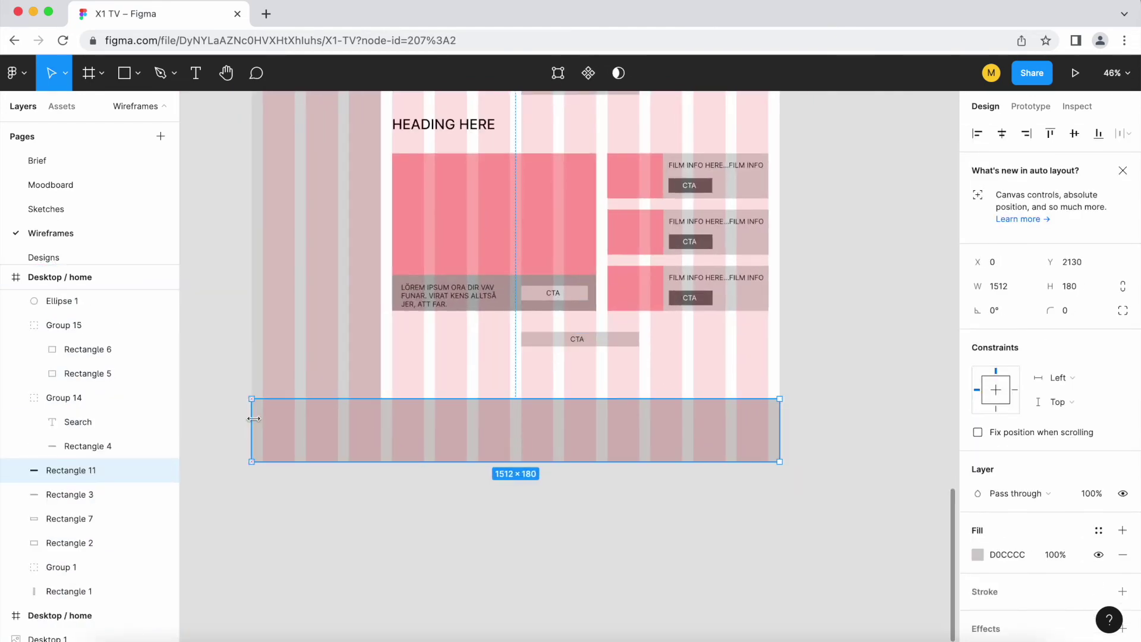
pyautogui.click(978, 554)
pyautogui.press('Escape')
pyautogui.press('Escape')
pyautogui.scroll(-3, 780, 319)
pyautogui.scroll(2, 370, 211)
pyautogui.click(370, 211)
pyautogui.click(817, 293)
pyautogui.scroll(-2, 817, 293)
pyautogui.scroll(1, 821, 379)
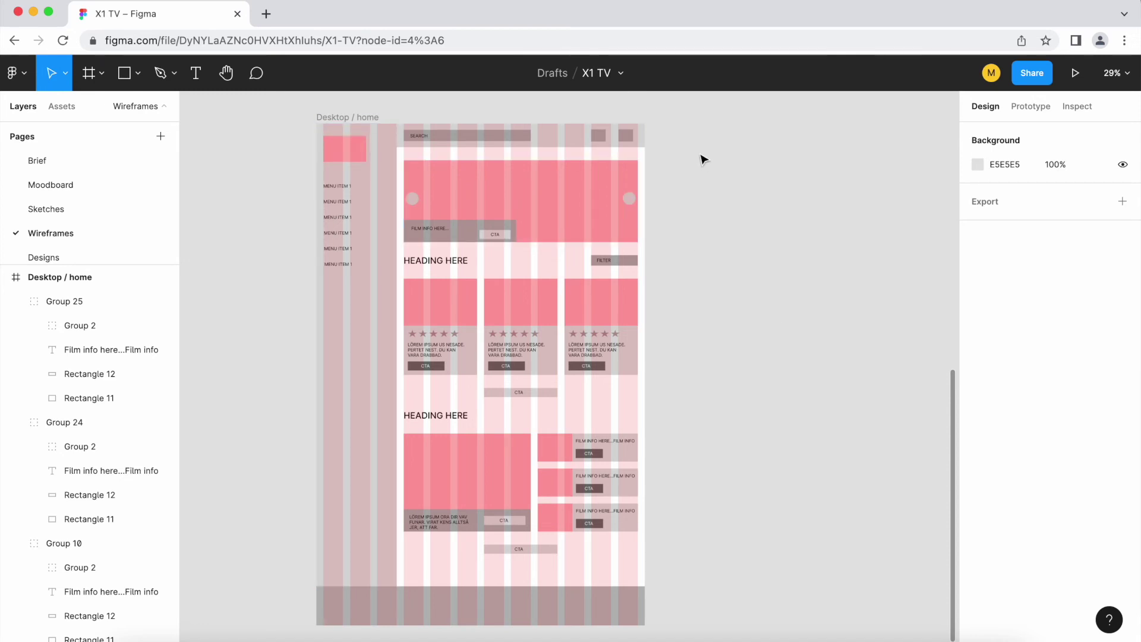
pyautogui.click(326, 118)
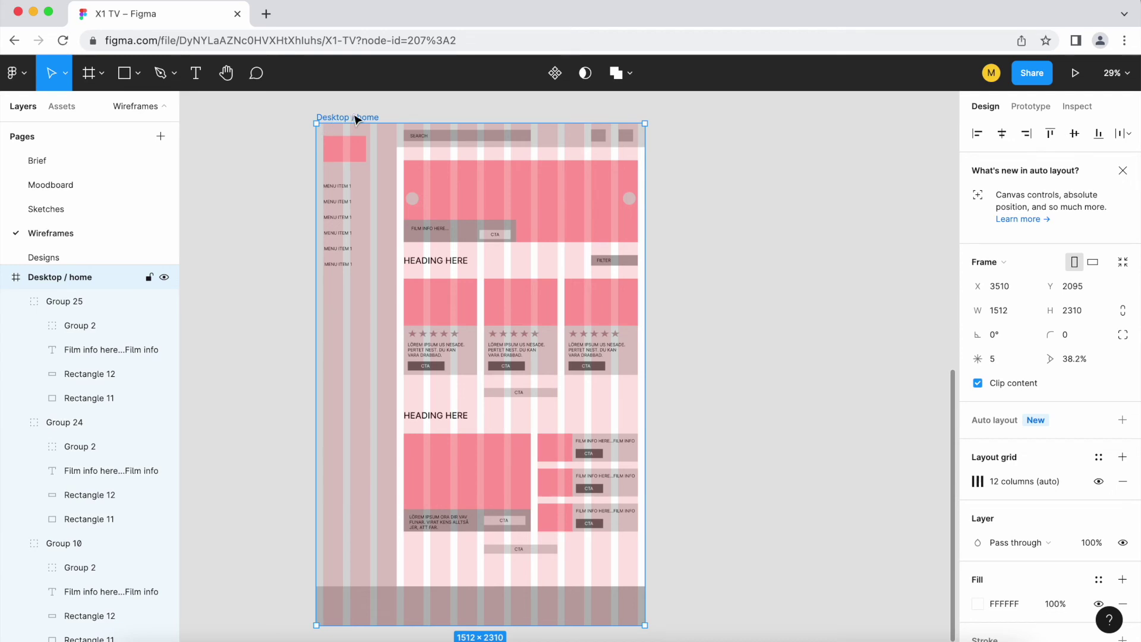
# Review the finished Desktop / home frame by selecting and deselecting it.
pyautogui.scroll(1, 356, 119)
pyautogui.scroll(2, 340, 139)
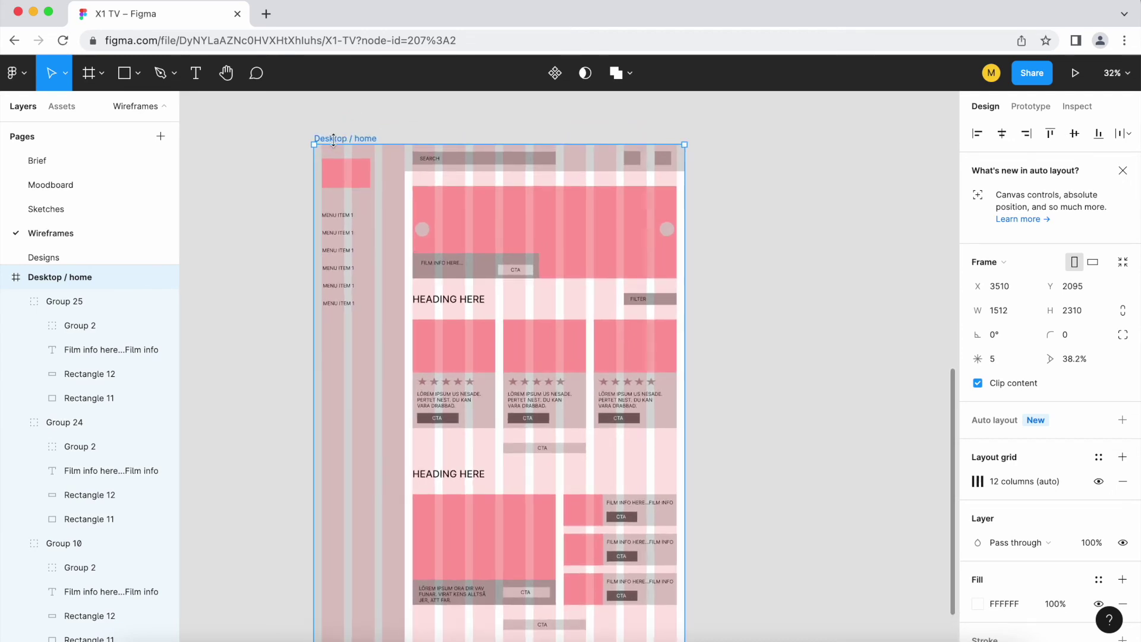
pyautogui.click(807, 175)
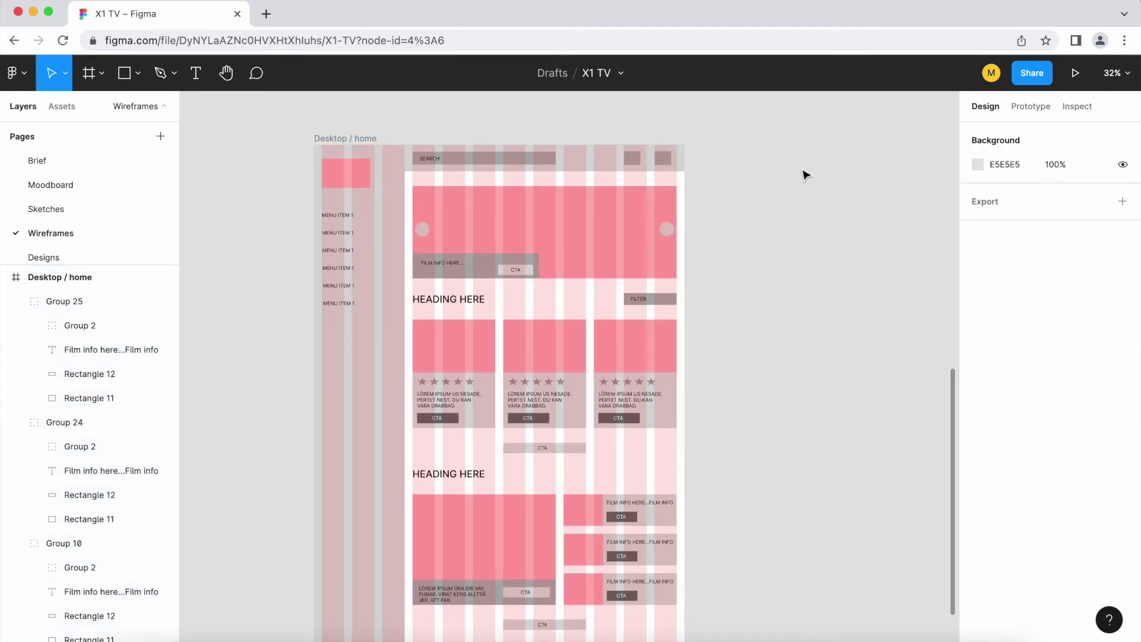
pyautogui.click(347, 139)
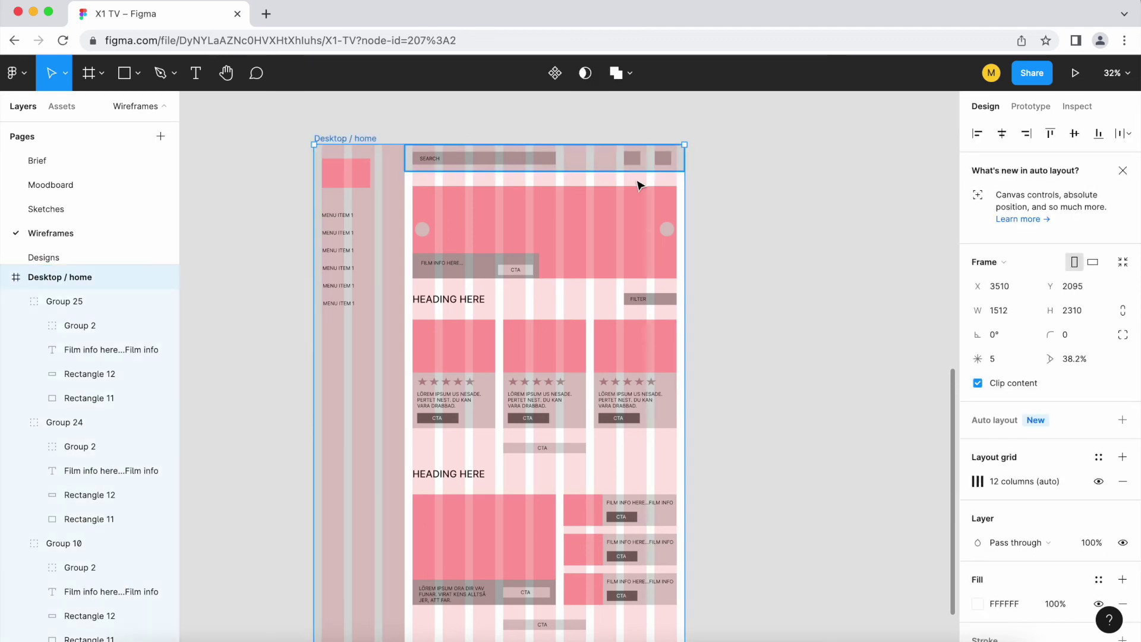
pyautogui.scroll(-1, 765, 230)
pyautogui.click(765, 230)
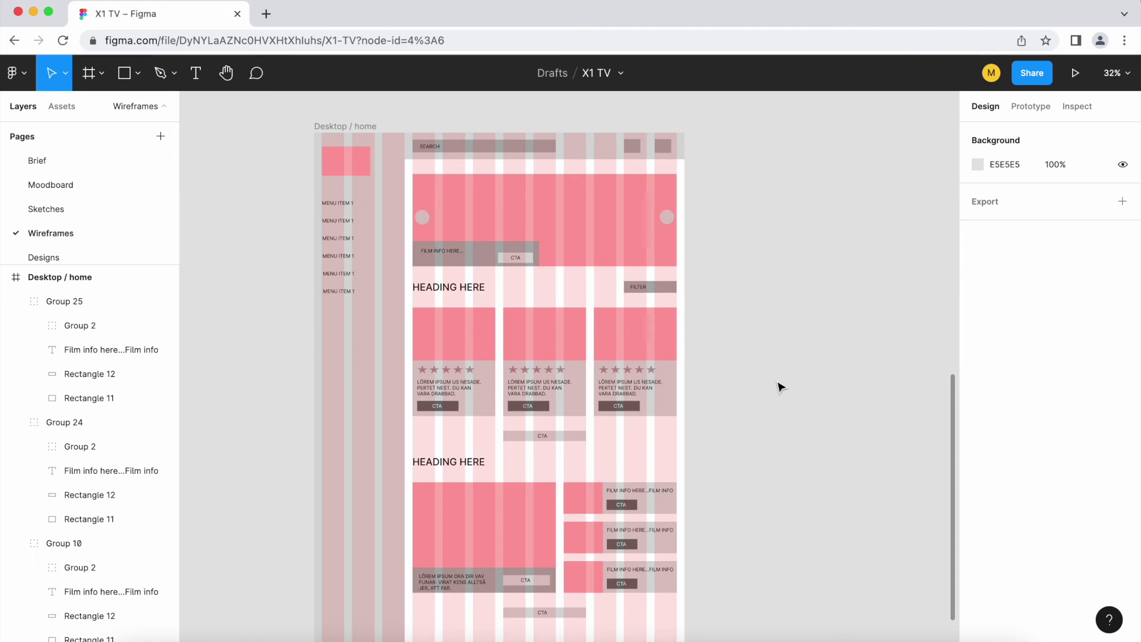
# Switch to the Sketches page and select the Desktop 2 sketch photo.
pyautogui.scroll(-3, 622, 361)
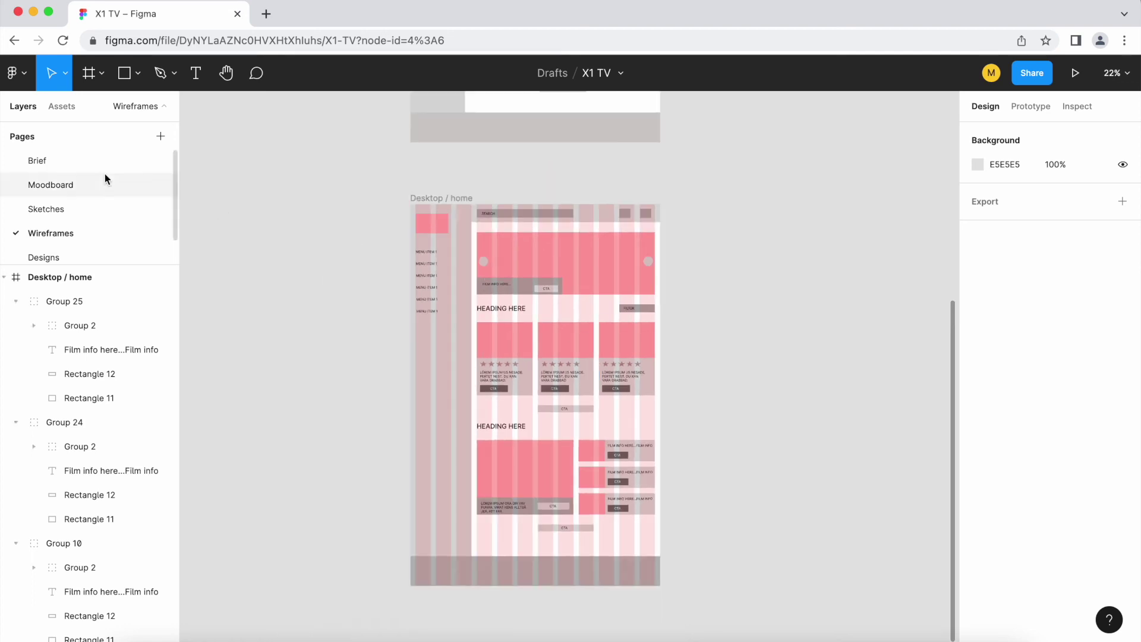
pyautogui.click(81, 209)
pyautogui.click(675, 325)
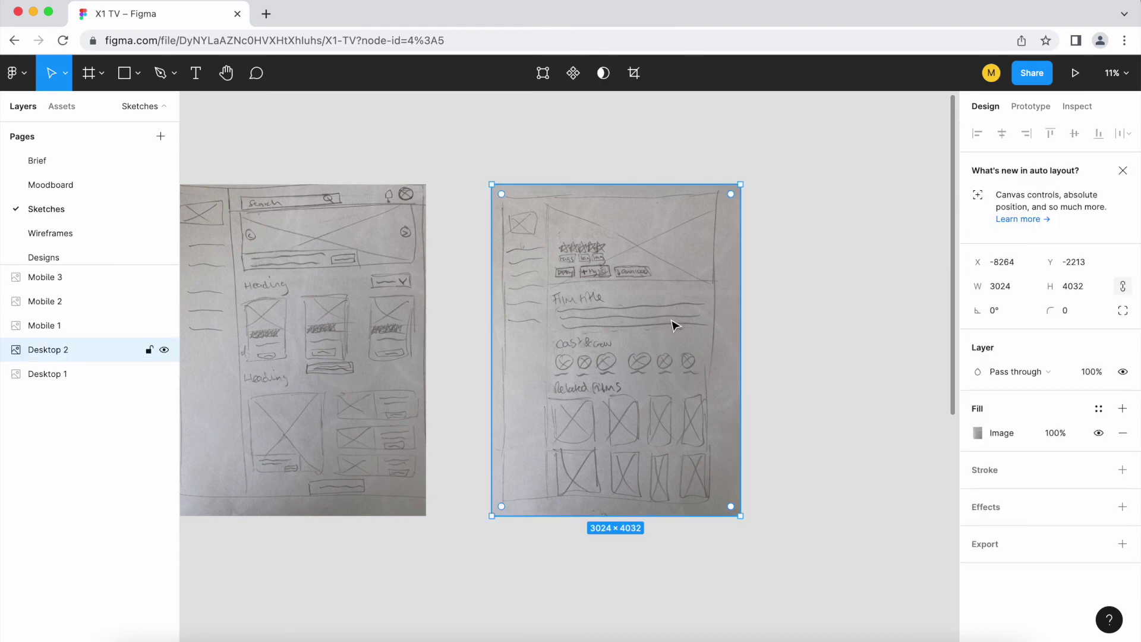